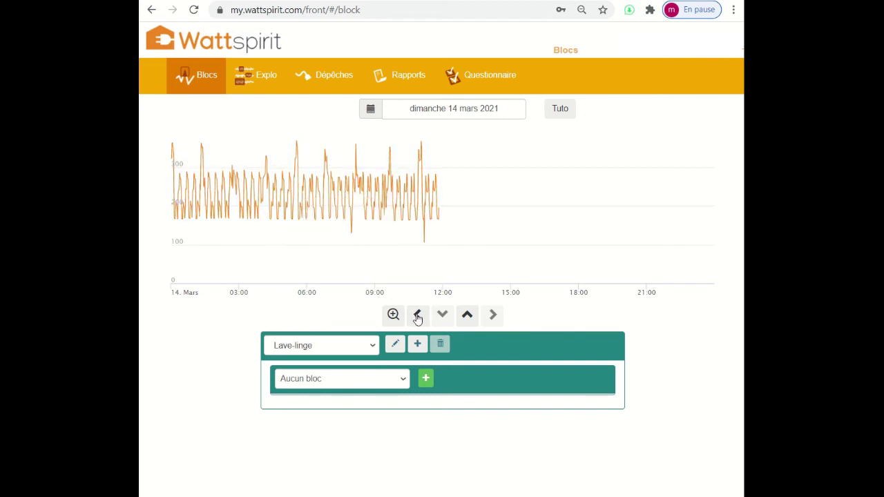
Browse the power curve back in time from 14 March to 11 March 2021 and examine the consumption peaks.
{"action": "left_click", "coordinate": [417, 315]}
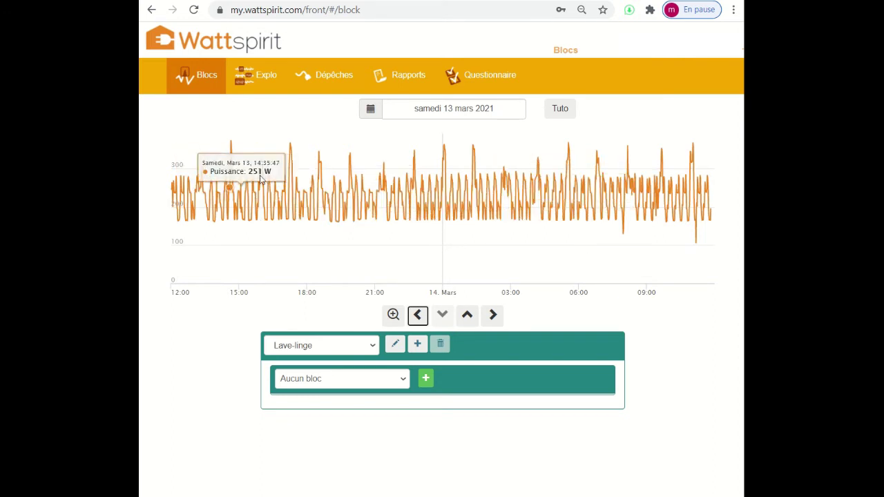
{"action": "left_click", "coordinate": [418, 315]}
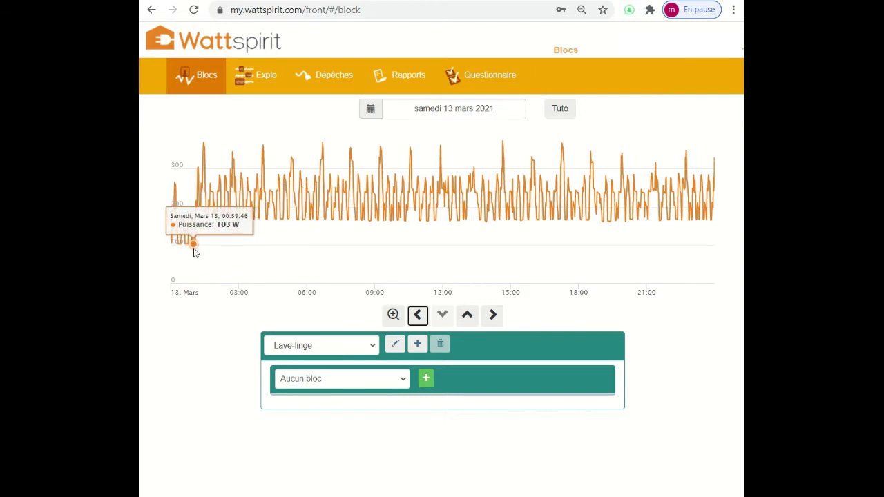
{"action": "left_click", "coordinate": [418, 316]}
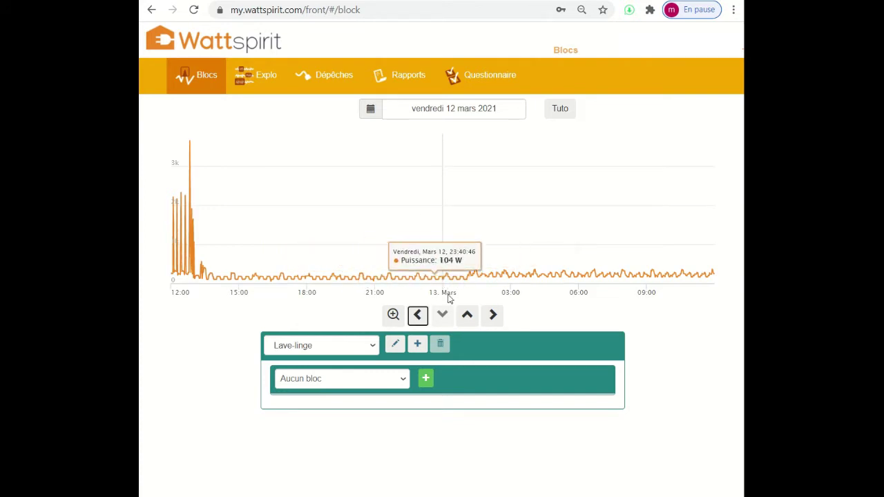
{"action": "left_click", "coordinate": [419, 316]}
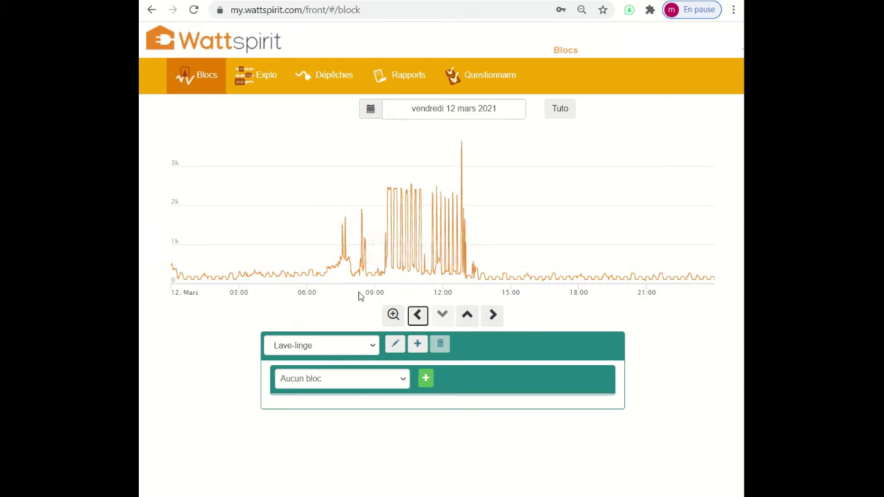
{"action": "mouse_move", "coordinate": [327, 281]}
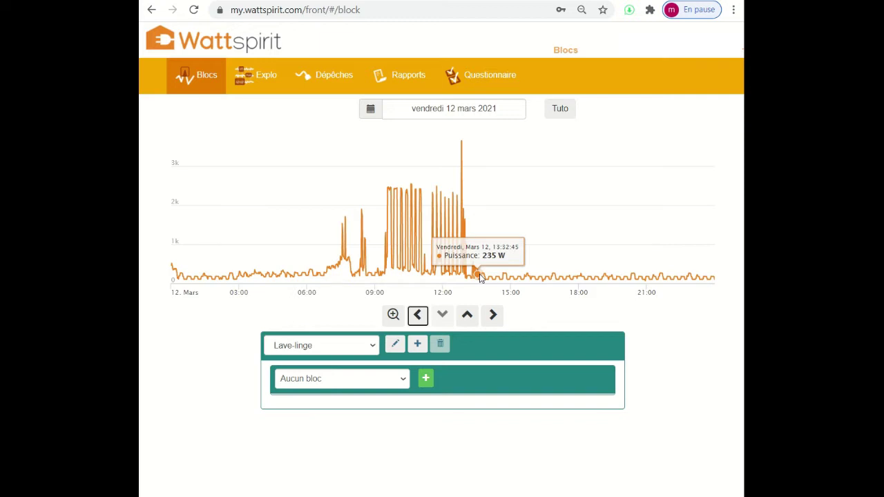
{"action": "left_click", "coordinate": [418, 317]}
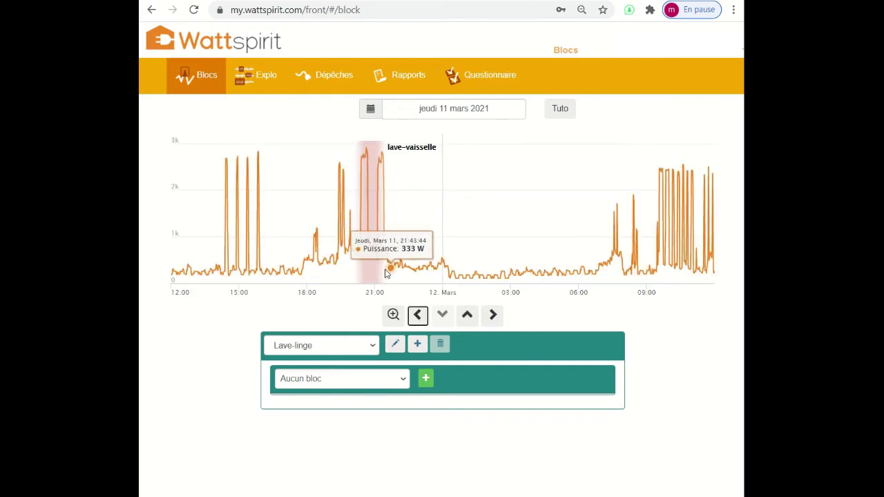
{"action": "mouse_move", "coordinate": [379, 188]}
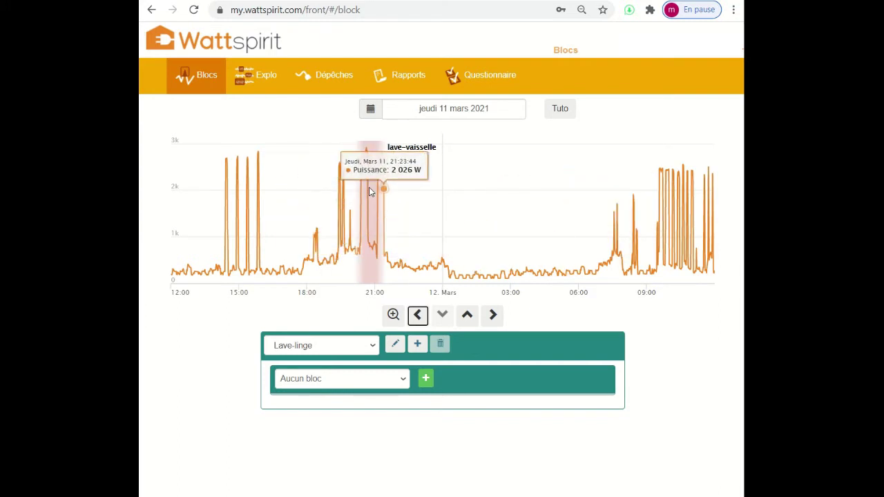
Bring up the multi-week consumption overview and open the detailed curve of Sunday 28 February 2021 from it.
{"action": "left_click", "coordinate": [262, 79]}
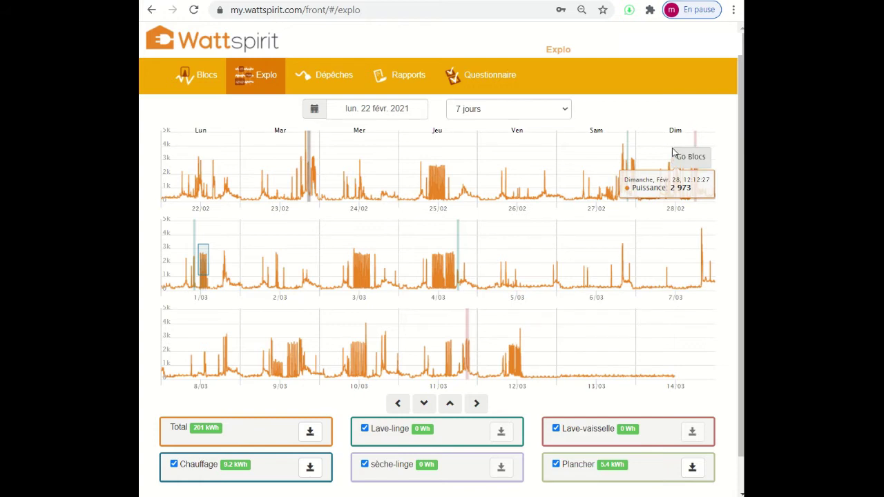
{"action": "left_click", "coordinate": [675, 153]}
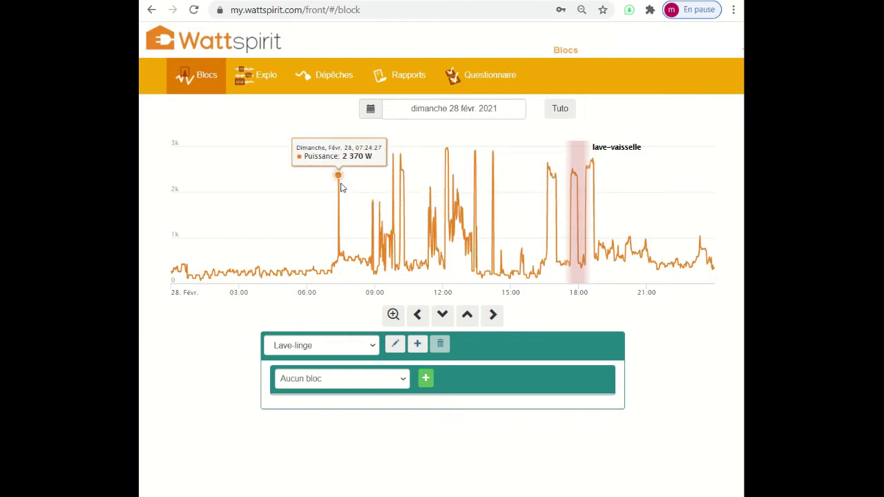
Look through the list of dispatches and read the one titled "Principe du lave-vaisselle".
{"action": "left_click", "coordinate": [332, 82]}
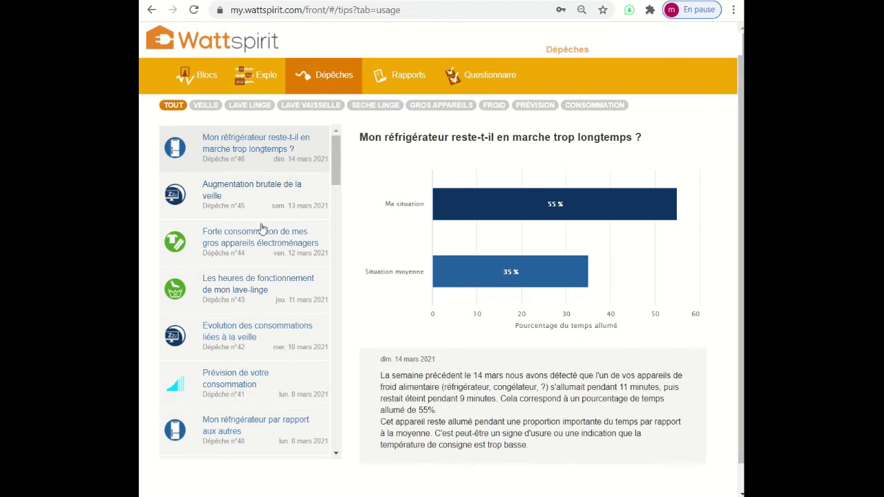
{"action": "scroll", "coordinate": [282, 312], "scroll_direction": "down", "scroll_amount": 10}
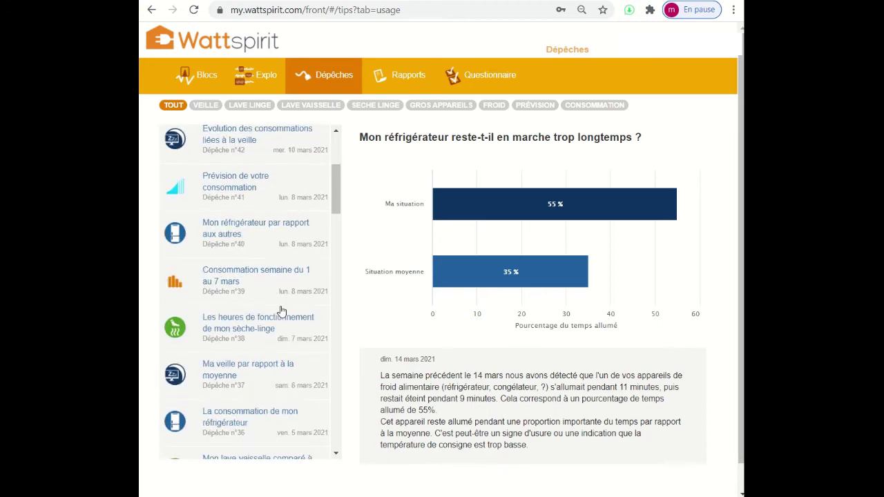
{"action": "scroll", "coordinate": [273, 312], "scroll_direction": "down", "scroll_amount": 12}
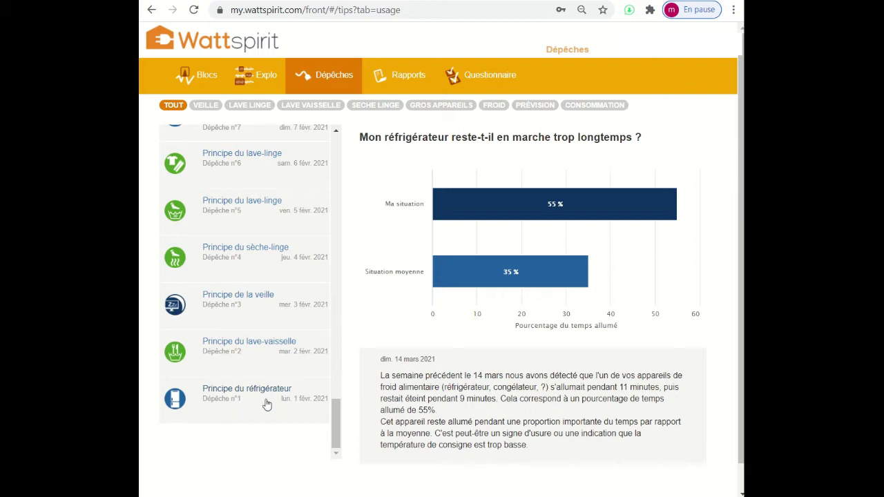
{"action": "left_click", "coordinate": [252, 343]}
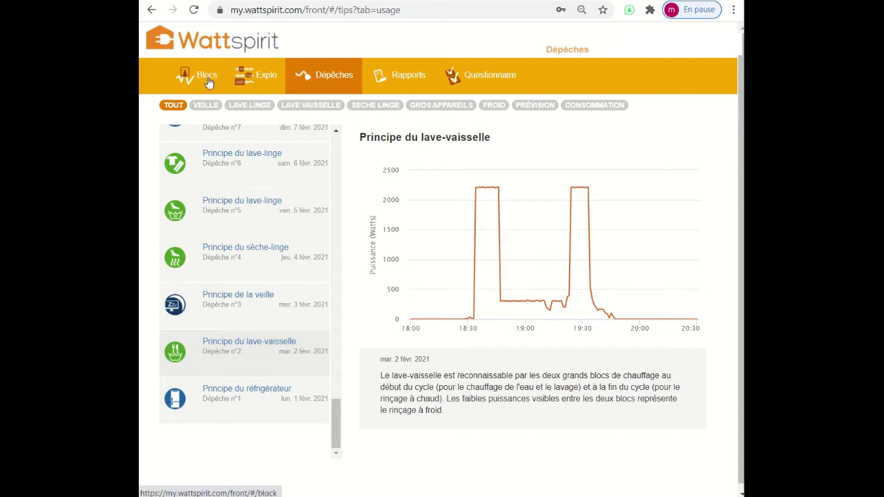
Open 11 March 2021 from the multi-week overview and zoom the curve to about 19:30–22:30 around the lave-vaisselle marking.
{"action": "left_click", "coordinate": [247, 79]}
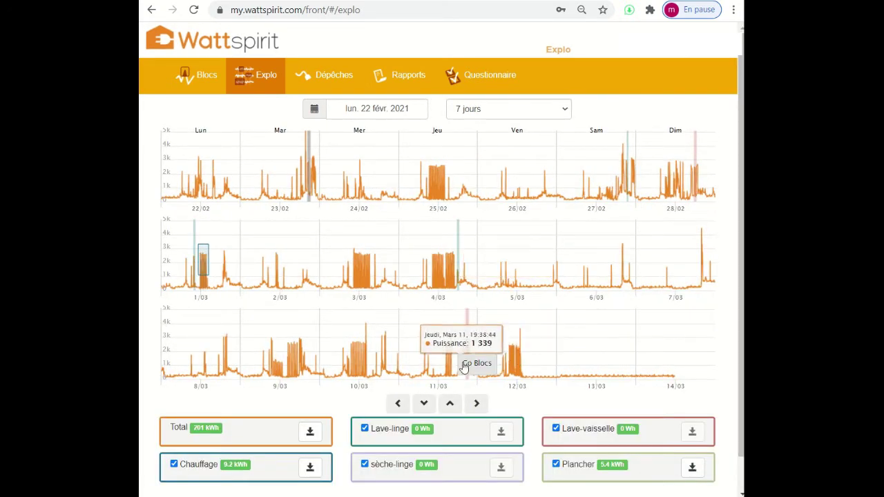
{"action": "left_click", "coordinate": [466, 365]}
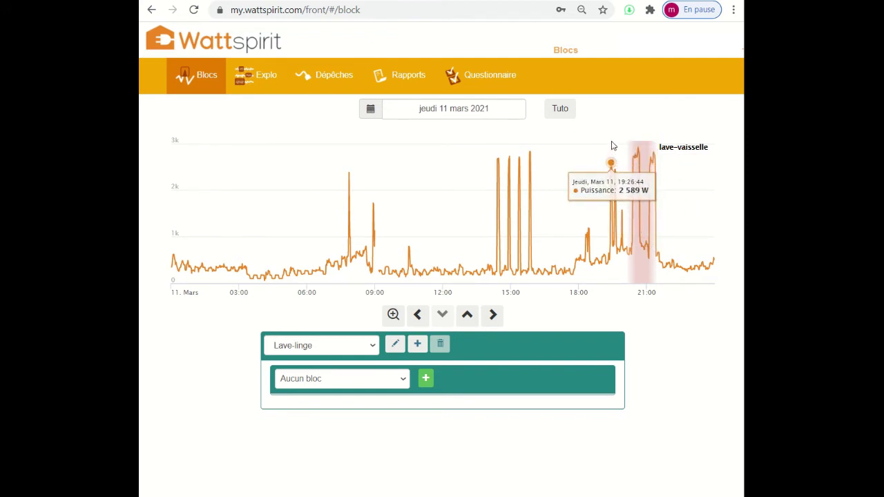
{"action": "left_click", "coordinate": [394, 315]}
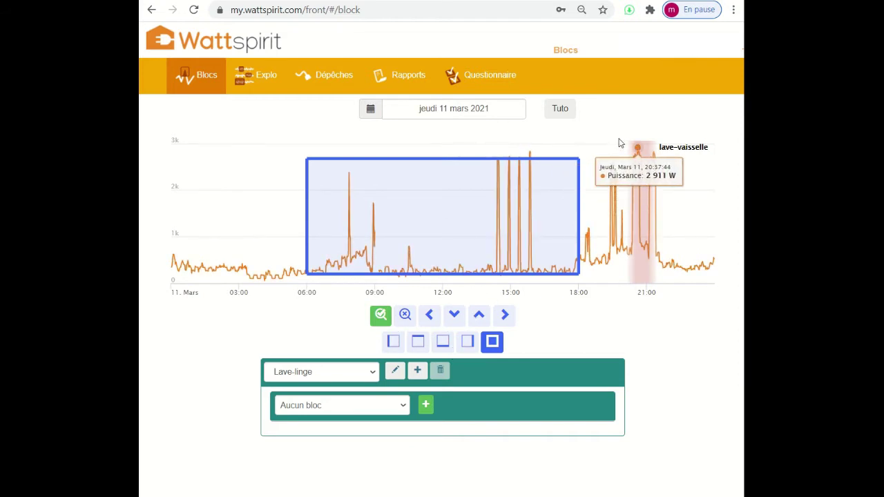
{"action": "left_click_drag", "start_coordinate": [613, 142], "coordinate": [682, 291]}
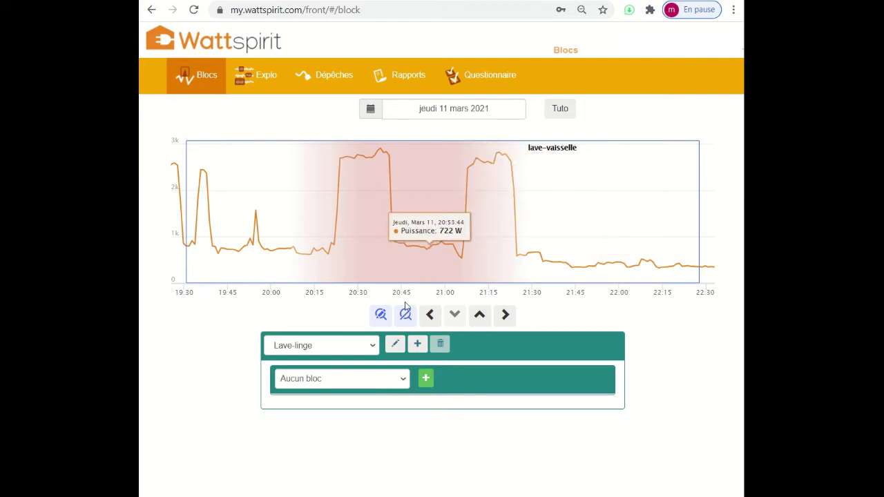
Choose Lave-vaisselle as the appliance and add a new block for it on the zoomed curve.
{"action": "left_click", "coordinate": [375, 347]}
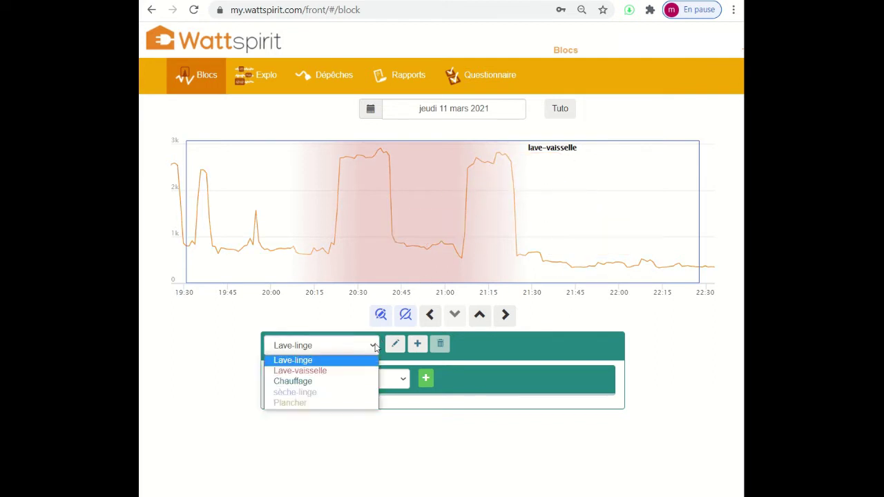
{"action": "left_click", "coordinate": [335, 371]}
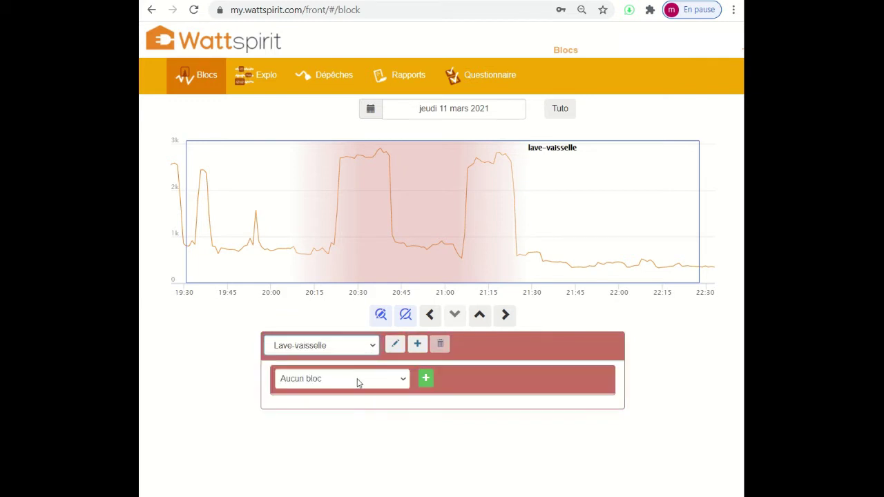
{"action": "left_click", "coordinate": [427, 380]}
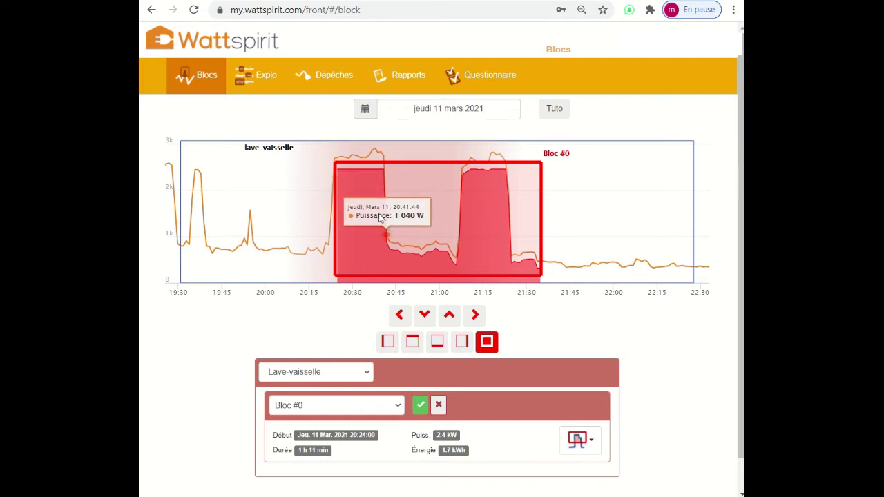
Shift the whole dishwasher block upward and earlier so that it starts at 20:16 and frames both heating peaks.
{"action": "left_click", "coordinate": [437, 343]}
{"action": "left_click", "coordinate": [487, 344]}
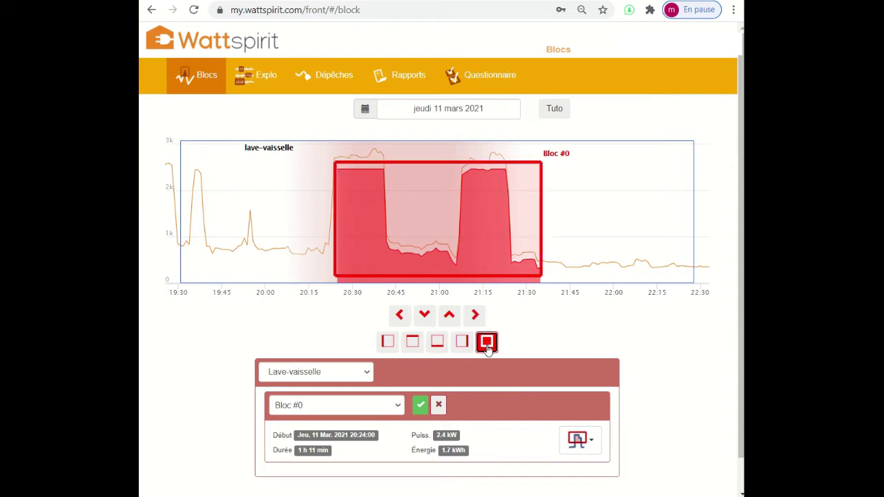
{"action": "left_click", "coordinate": [449, 316]}
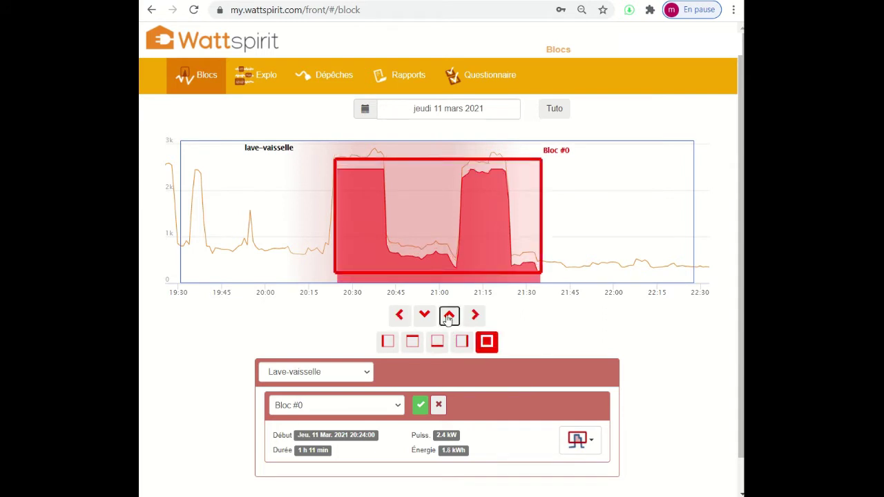
{"action": "left_click", "coordinate": [400, 316]}
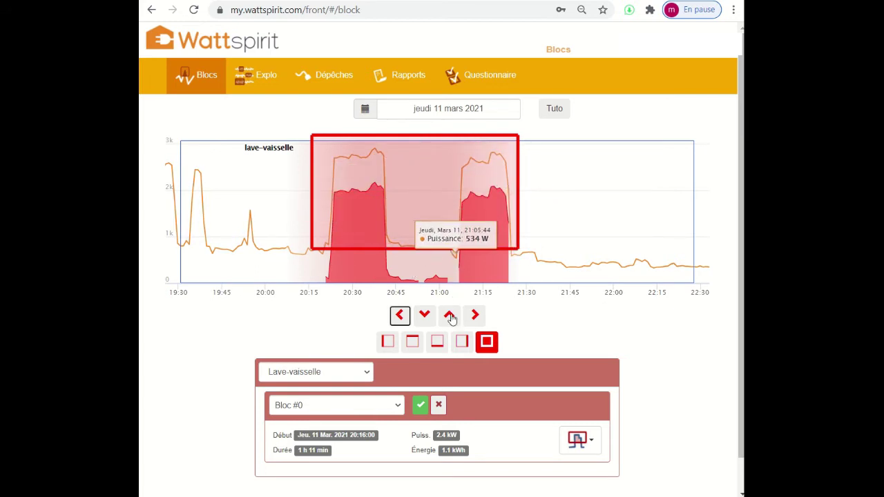
Raise only the lower edge of the dishwasher block above the base consumption between the peaks and save the block.
{"action": "left_click", "coordinate": [437, 341]}
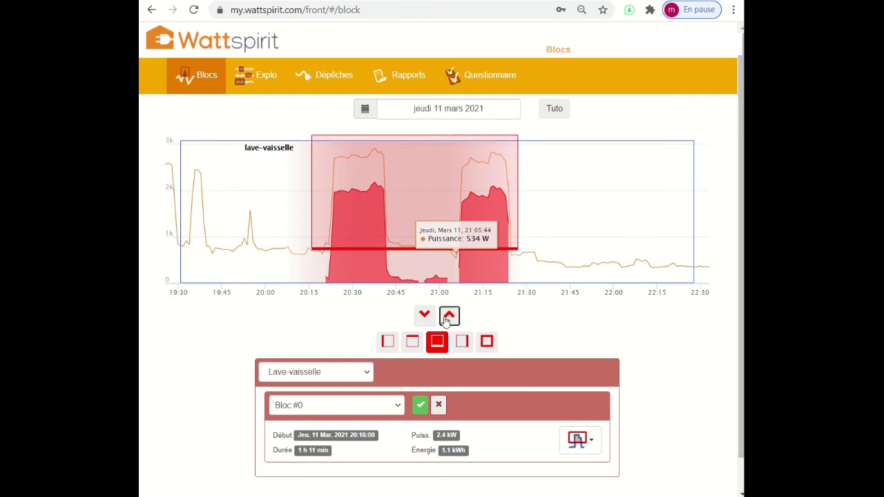
{"action": "left_click", "coordinate": [446, 319]}
{"action": "left_click", "coordinate": [446, 319]}
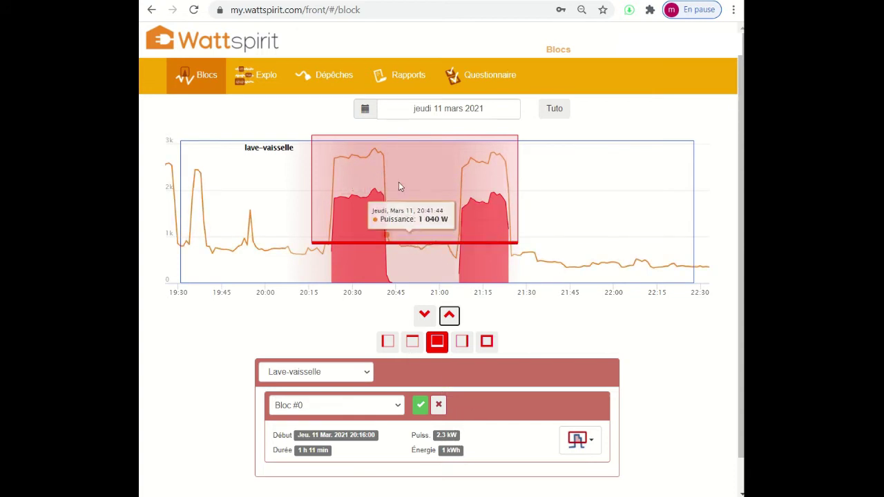
{"action": "left_click", "coordinate": [420, 406]}
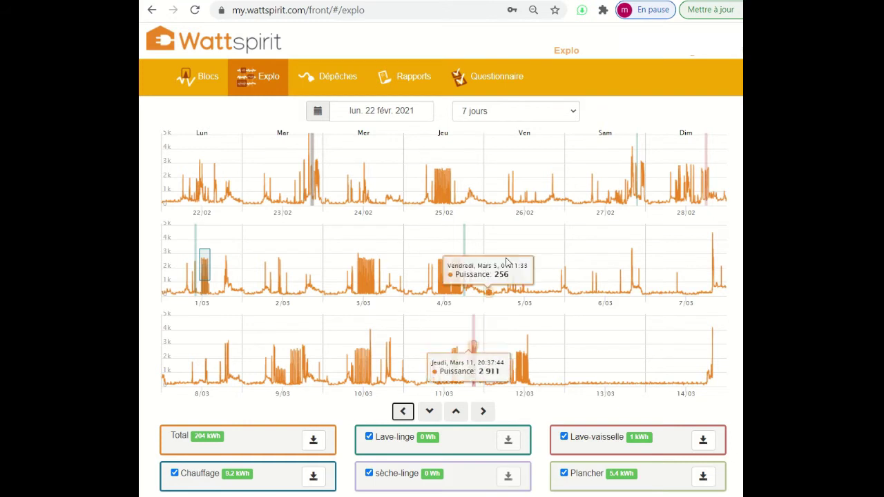
Show 3 jours per row in the overview, advance one day to 23 February 2021, and compare with the preceding week.
{"action": "left_click", "coordinate": [574, 114]}
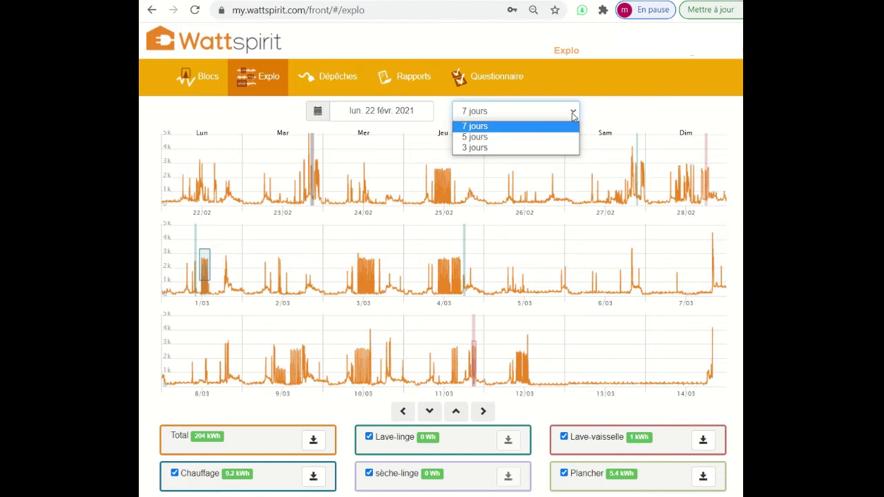
{"action": "left_click", "coordinate": [539, 148]}
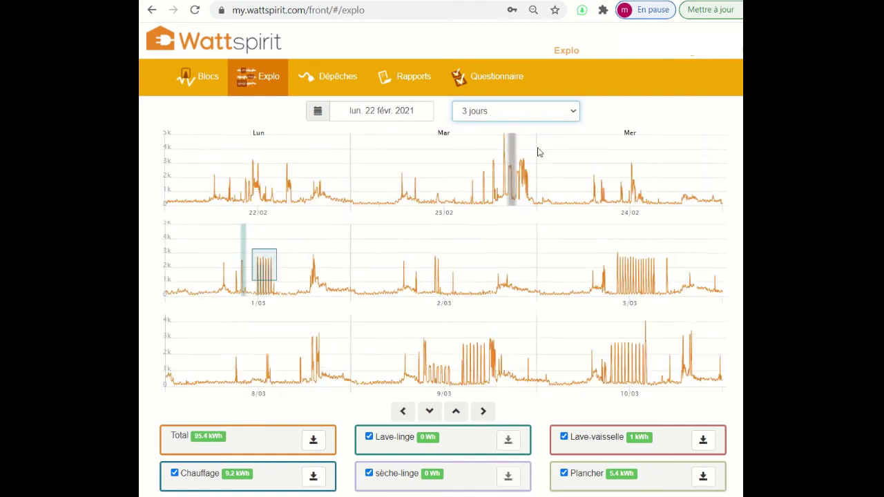
{"action": "left_click", "coordinate": [483, 412]}
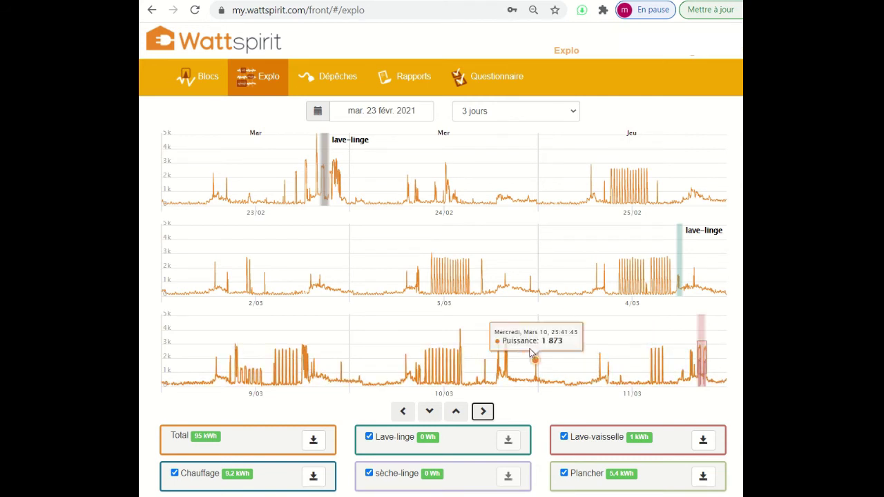
{"action": "left_click", "coordinate": [456, 413]}
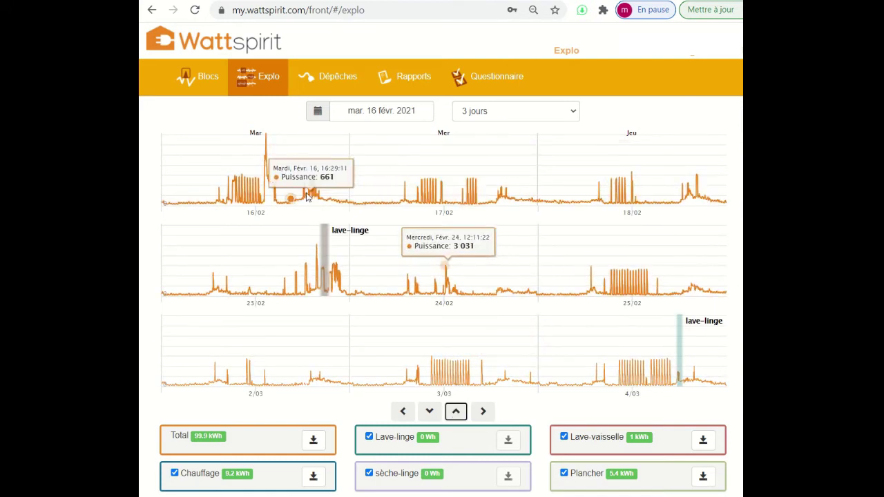
{"action": "left_click", "coordinate": [429, 411]}
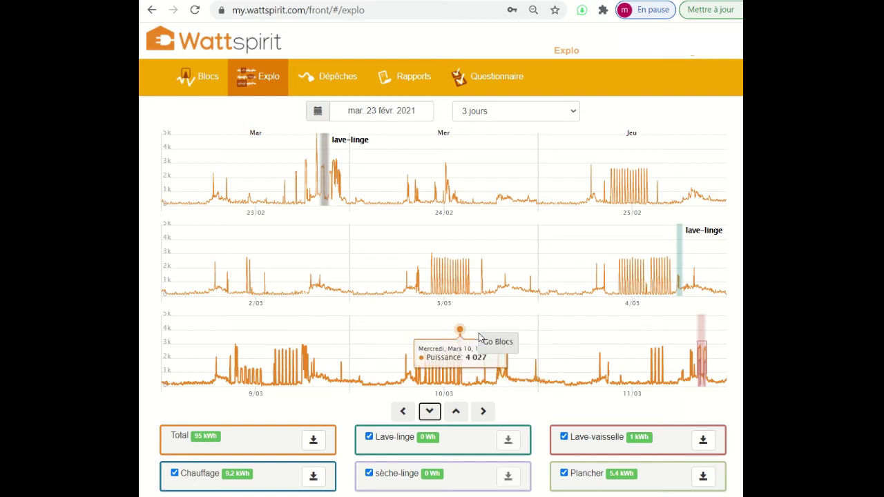
Open 10 March 2021 in the block view from the overview and select Bloc #0 of the Chauffage appliance.
{"action": "left_click", "coordinate": [494, 349]}
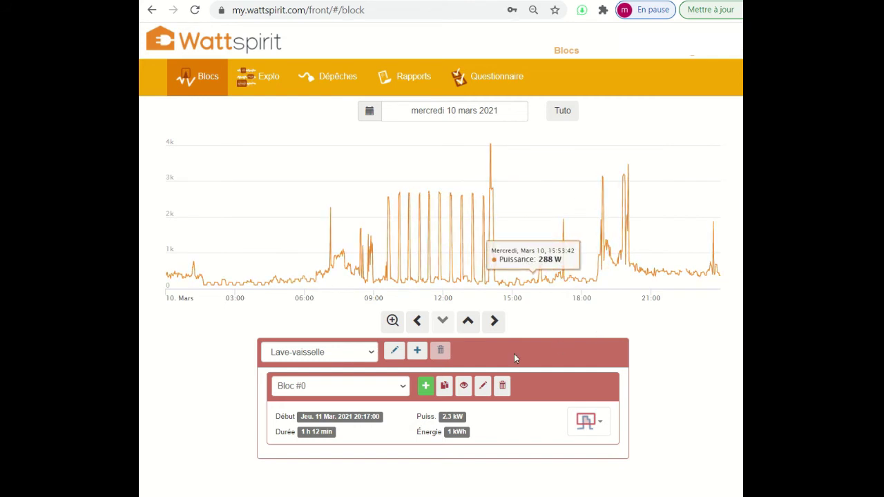
{"action": "left_click", "coordinate": [371, 353]}
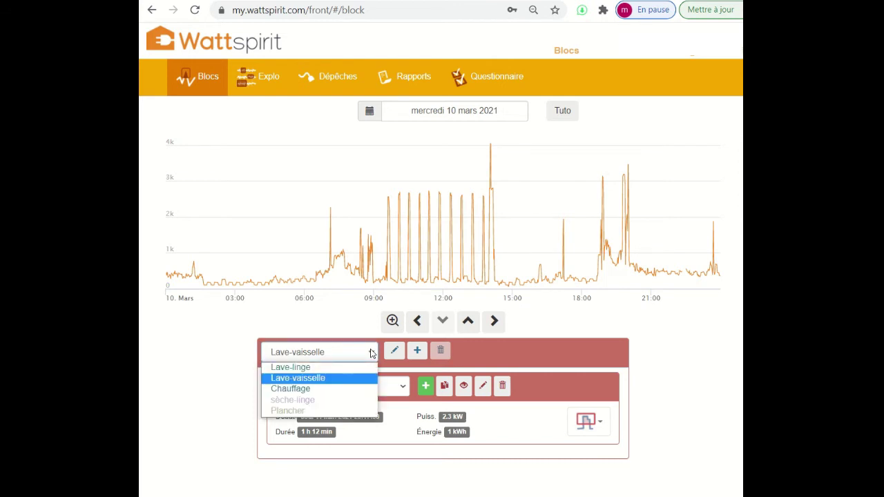
{"action": "left_click", "coordinate": [316, 390]}
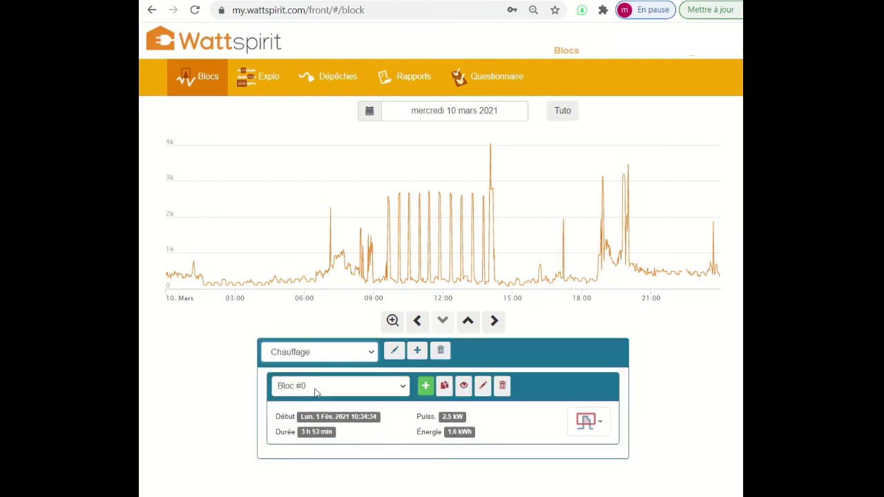
{"action": "left_click", "coordinate": [405, 390]}
{"action": "left_click", "coordinate": [356, 403]}
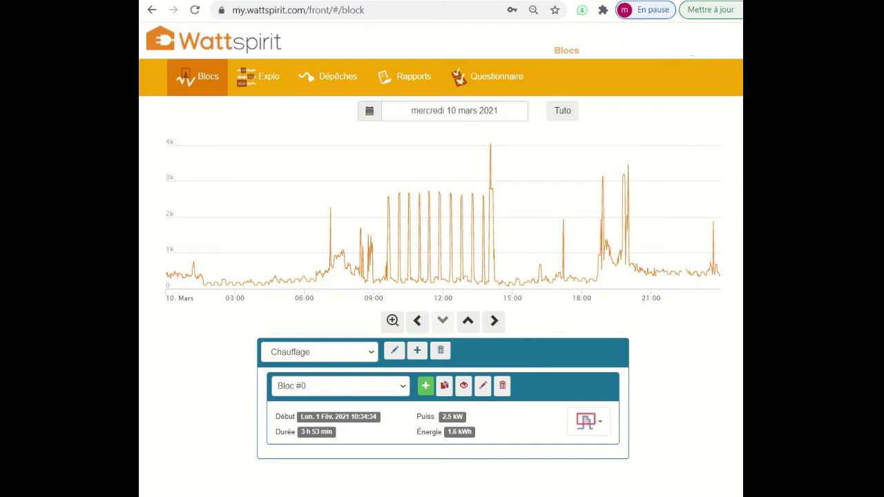
Enlarge the curve from about 08:30 to 15:00 and draw a new Chauffage block over the first three heating peaks, starting at 09:35.
{"action": "mouse_move", "coordinate": [366, 147]}
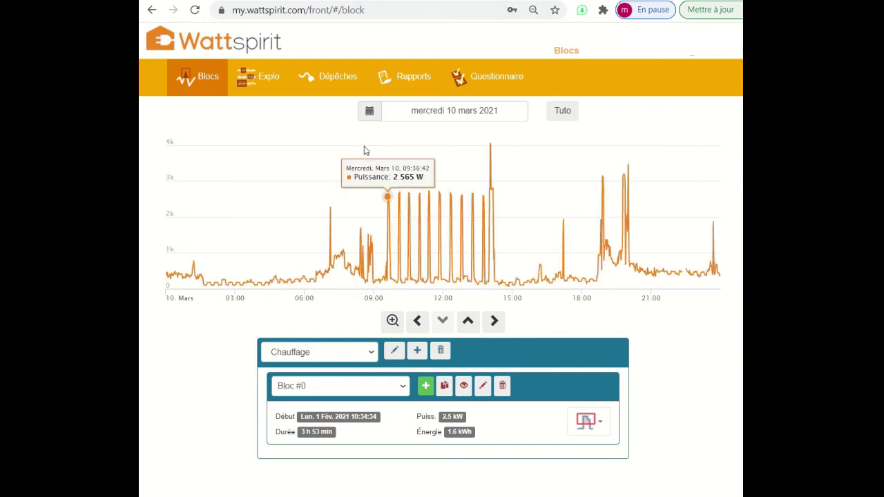
{"action": "left_click_drag", "start_coordinate": [364, 146], "coordinate": [515, 296]}
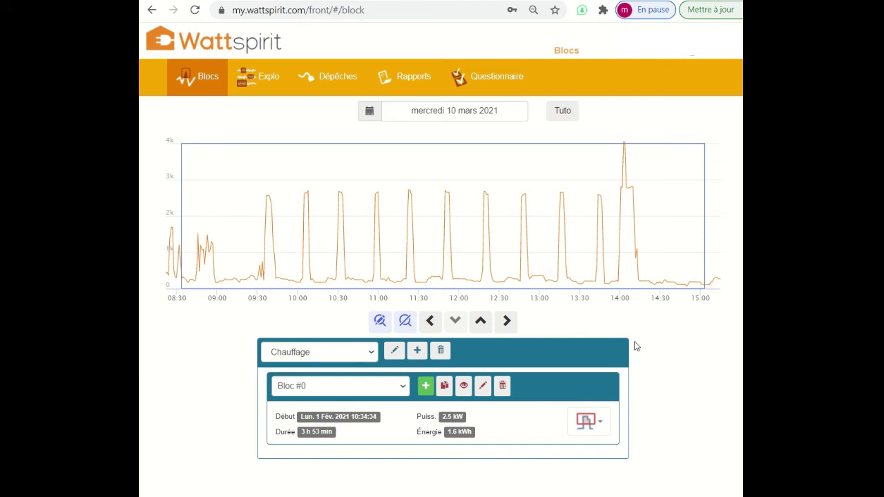
{"action": "left_click", "coordinate": [426, 387]}
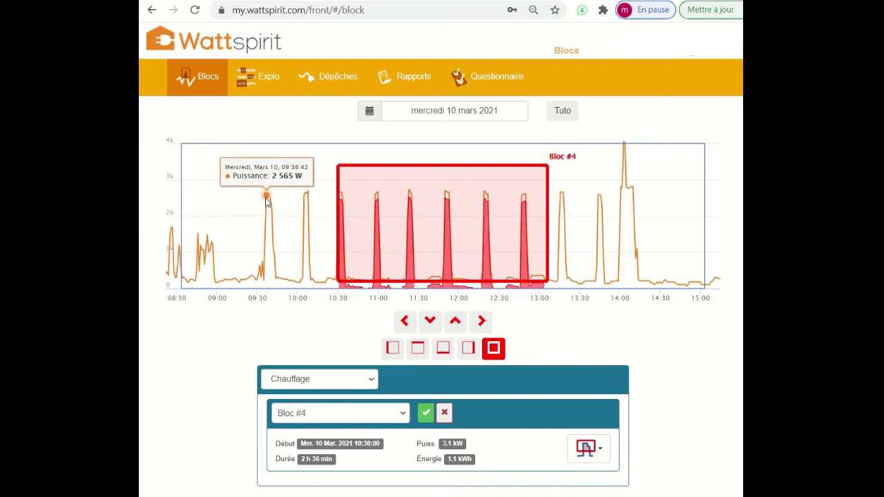
{"action": "left_click_drag", "start_coordinate": [266, 199], "coordinate": [347, 286]}
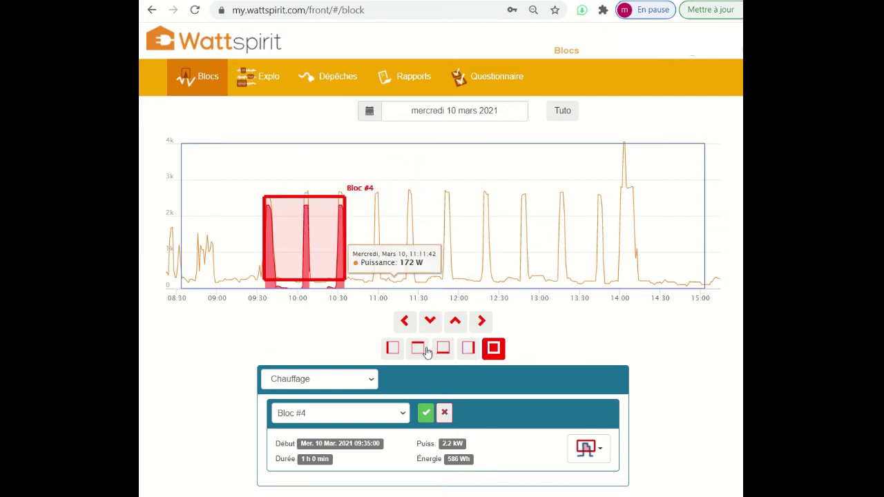
Raise the whole heating block so it surrounds only the peak tops and move its start back to 09:27.
{"action": "left_click", "coordinate": [454, 322]}
{"action": "left_click", "coordinate": [455, 322]}
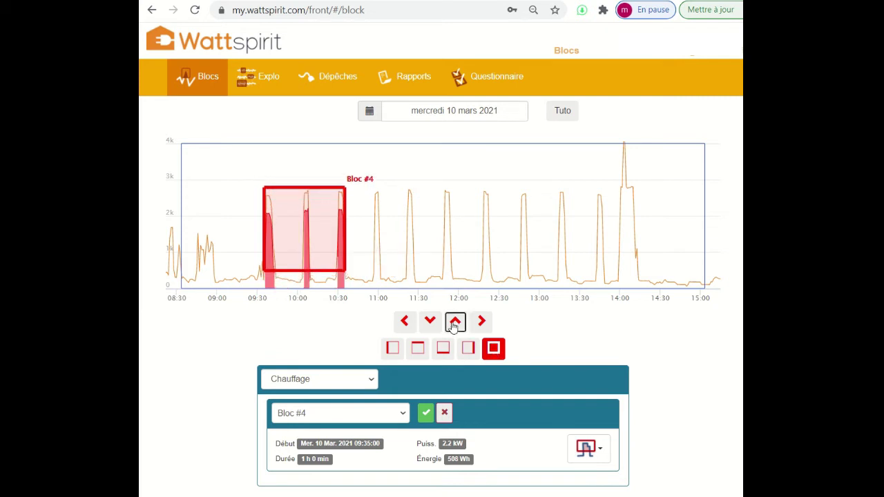
{"action": "left_click", "coordinate": [455, 322]}
{"action": "left_click", "coordinate": [455, 322]}
{"action": "left_click", "coordinate": [455, 322]}
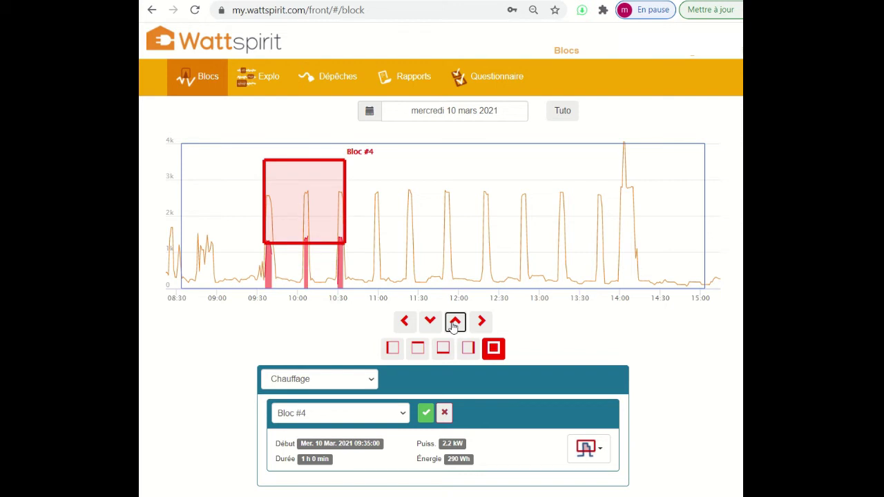
{"action": "left_click", "coordinate": [454, 322]}
{"action": "left_click", "coordinate": [392, 348]}
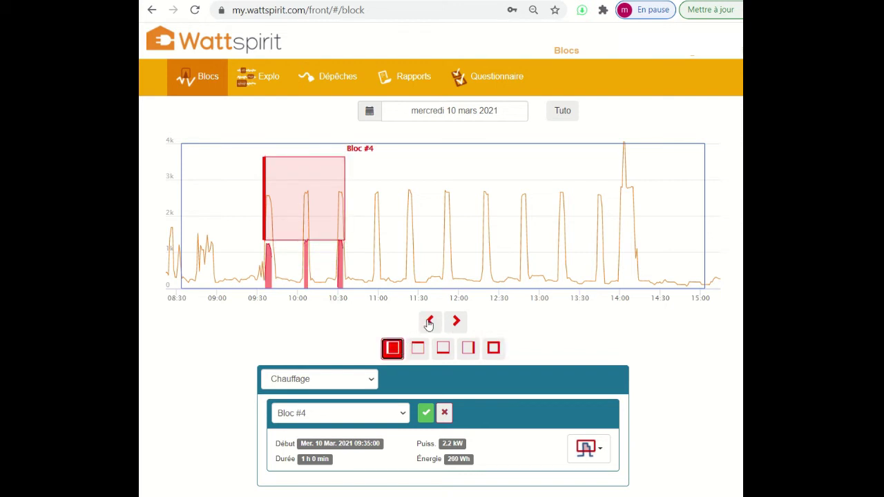
{"action": "left_click", "coordinate": [429, 322]}
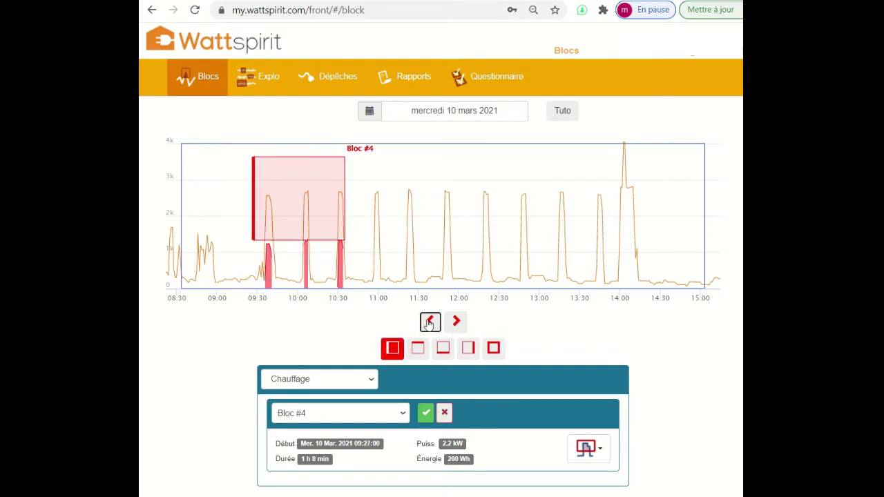
Extend the end of the heating block past the tenth regular peak, for a duration of 4 h 28 min.
{"action": "left_click", "coordinate": [467, 349]}
{"action": "left_click", "coordinate": [457, 324]}
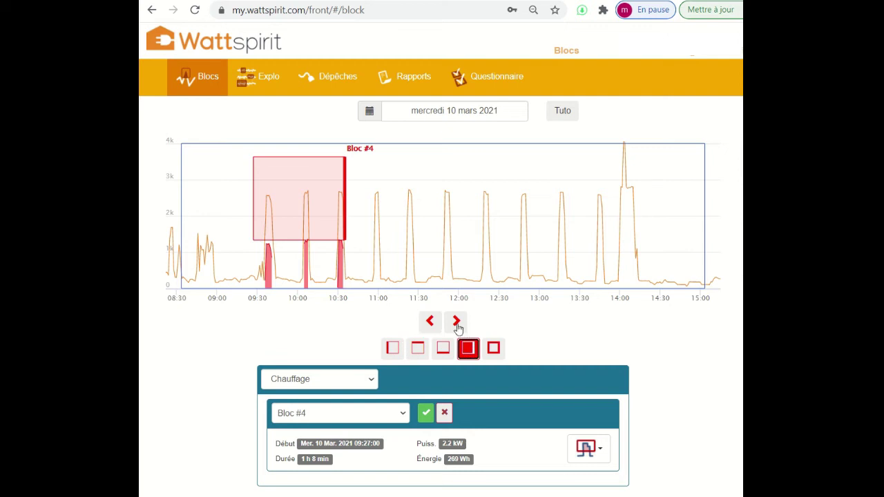
{"action": "left_click", "coordinate": [457, 322]}
{"action": "left_click", "coordinate": [457, 322]}
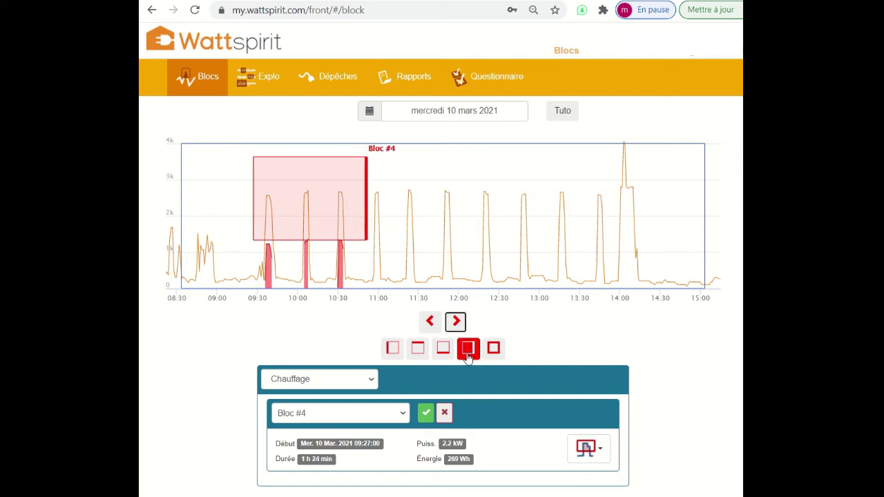
{"action": "left_click", "coordinate": [458, 323]}
{"action": "left_click", "coordinate": [457, 323]}
{"action": "left_click", "coordinate": [458, 323]}
{"action": "left_click", "coordinate": [457, 323]}
{"action": "left_click", "coordinate": [457, 324]}
{"action": "left_click", "coordinate": [457, 324]}
{"action": "left_click", "coordinate": [457, 324]}
{"action": "left_click", "coordinate": [457, 324]}
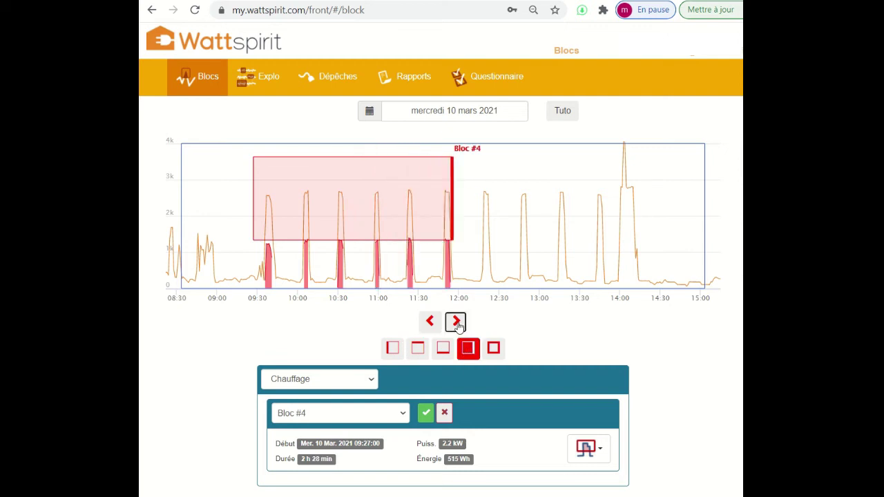
{"action": "left_click", "coordinate": [457, 323]}
{"action": "left_click", "coordinate": [457, 323]}
{"action": "left_click", "coordinate": [457, 323]}
{"action": "left_click", "coordinate": [457, 324]}
{"action": "left_click", "coordinate": [457, 324]}
{"action": "left_click", "coordinate": [457, 323]}
{"action": "left_click", "coordinate": [458, 323]}
{"action": "left_click", "coordinate": [457, 323]}
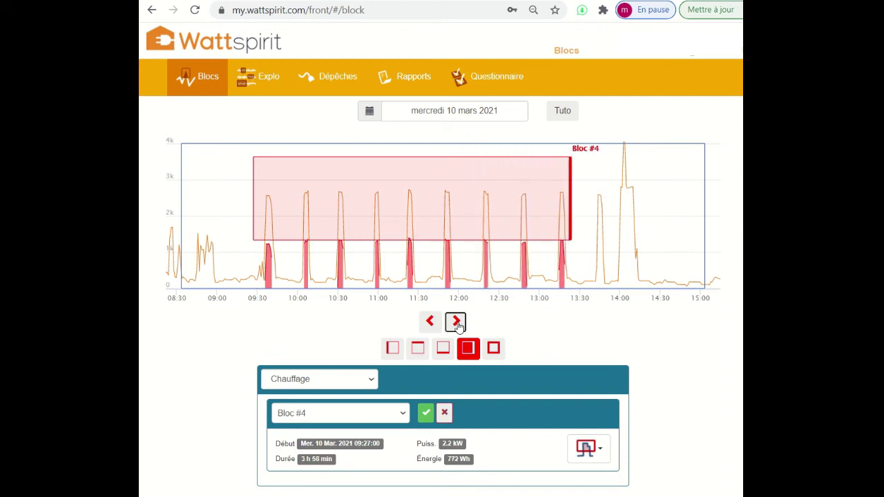
{"action": "left_click", "coordinate": [457, 324]}
{"action": "left_click", "coordinate": [458, 324]}
{"action": "left_click", "coordinate": [457, 324]}
{"action": "left_click", "coordinate": [457, 323]}
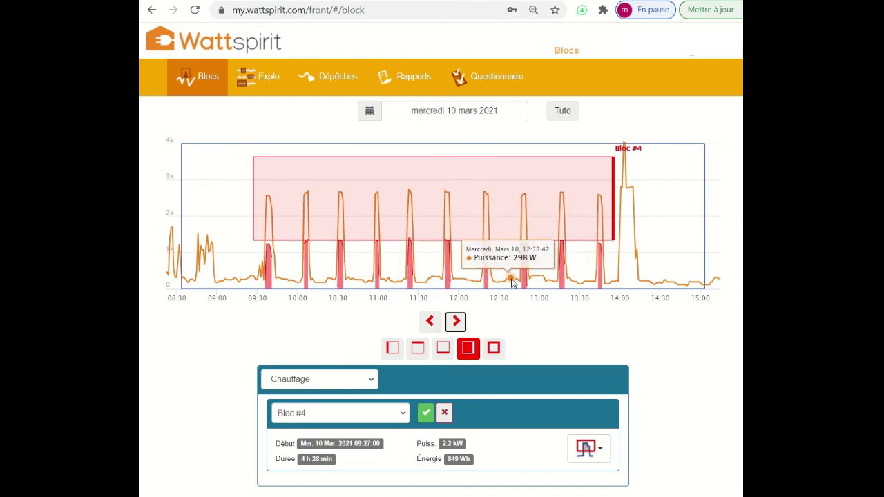
Change the heating block's energy calculation to constant-height bars down to zero under each peak, and save the block.
{"action": "left_click", "coordinate": [604, 453]}
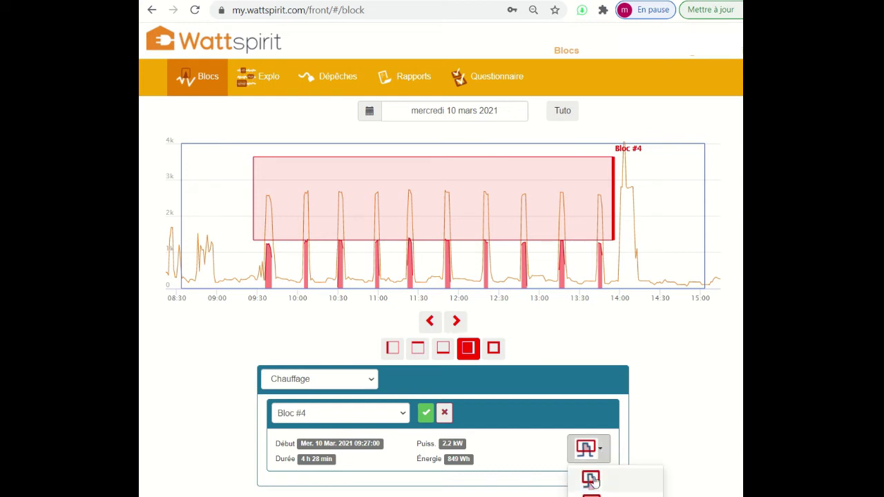
{"action": "left_click", "coordinate": [591, 478]}
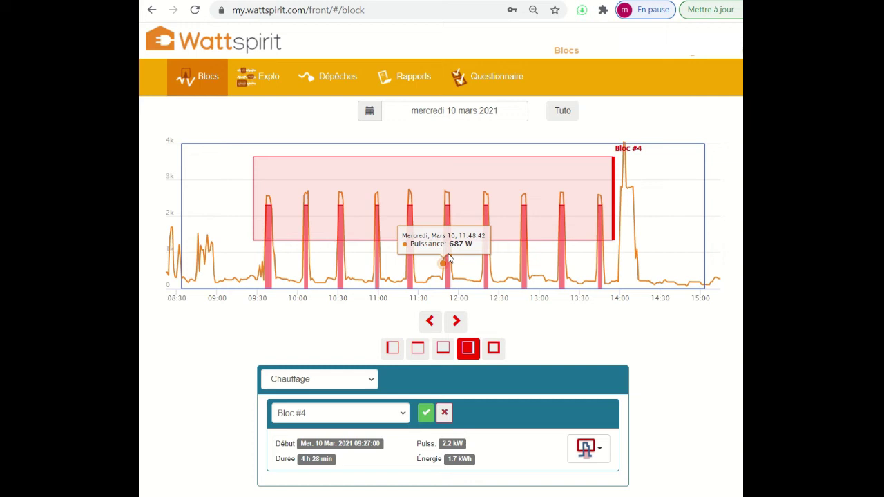
{"action": "left_click", "coordinate": [426, 414]}
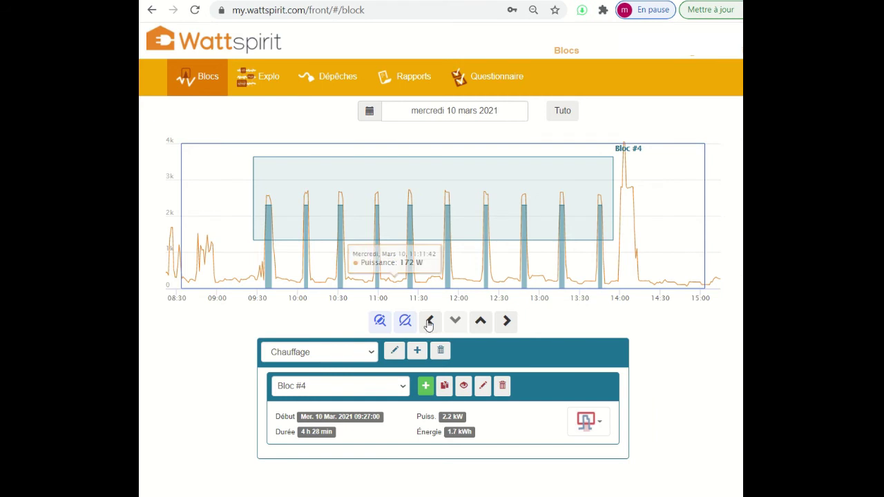
Open 3 March 2021 from the overview and duplicate the 10 March heating block onto that day.
{"action": "left_click", "coordinate": [263, 85]}
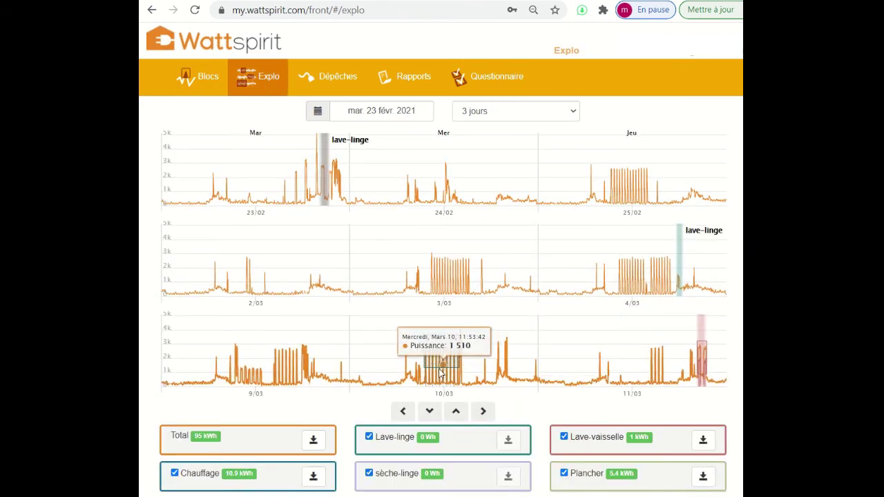
{"action": "left_click", "coordinate": [464, 259]}
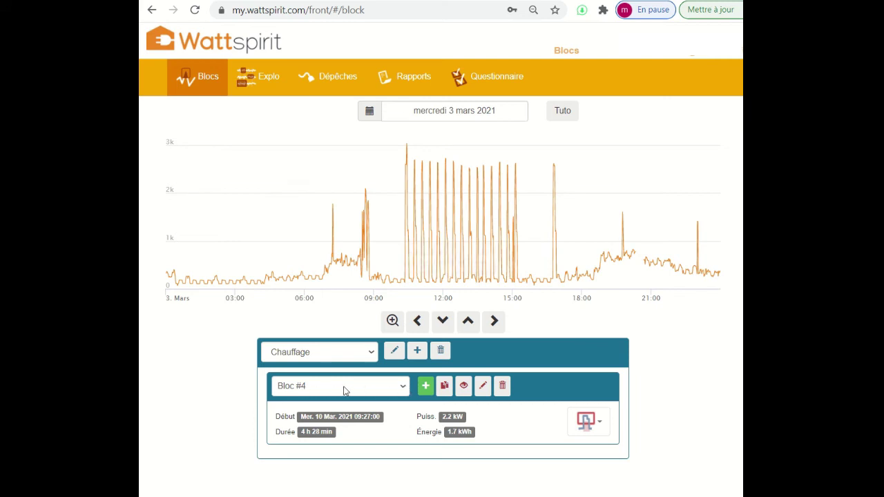
{"action": "left_click", "coordinate": [444, 388]}
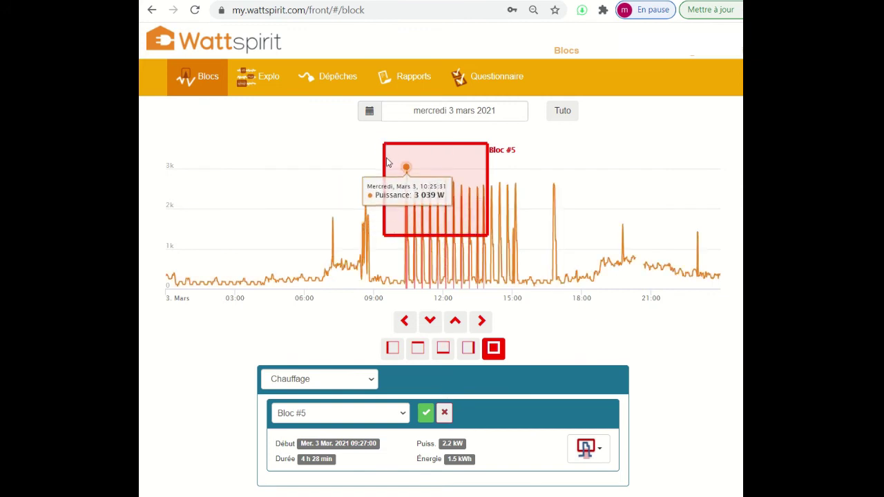
Extend the end of the 3 March heating block to a duration of 6 h 24 min and save it.
{"action": "left_click", "coordinate": [467, 350]}
{"action": "left_click", "coordinate": [456, 322]}
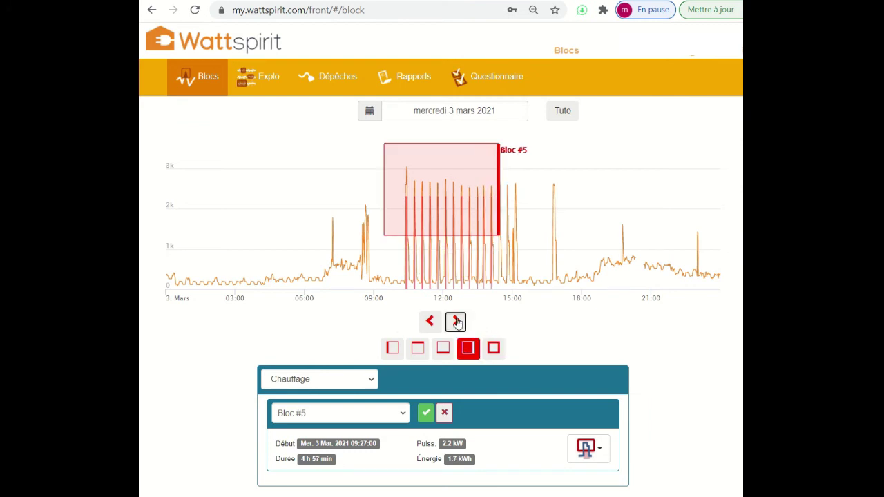
{"action": "left_click", "coordinate": [456, 322]}
{"action": "left_click", "coordinate": [456, 322]}
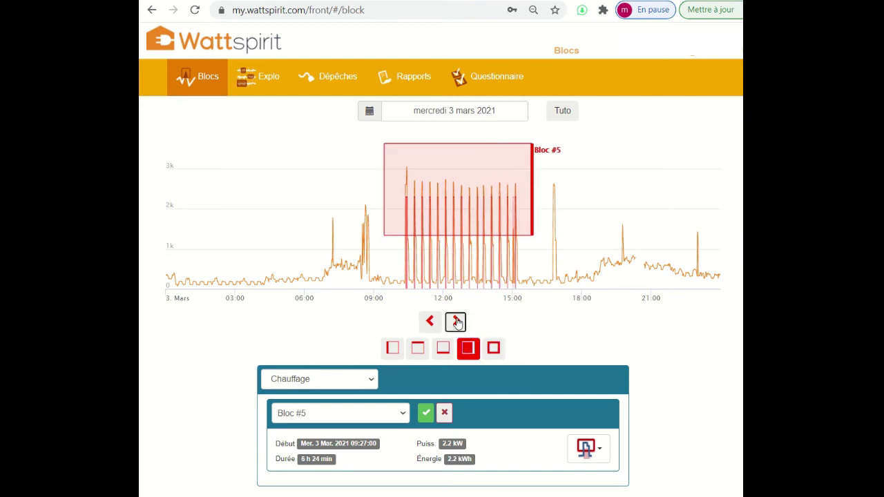
{"action": "left_click", "coordinate": [426, 413]}
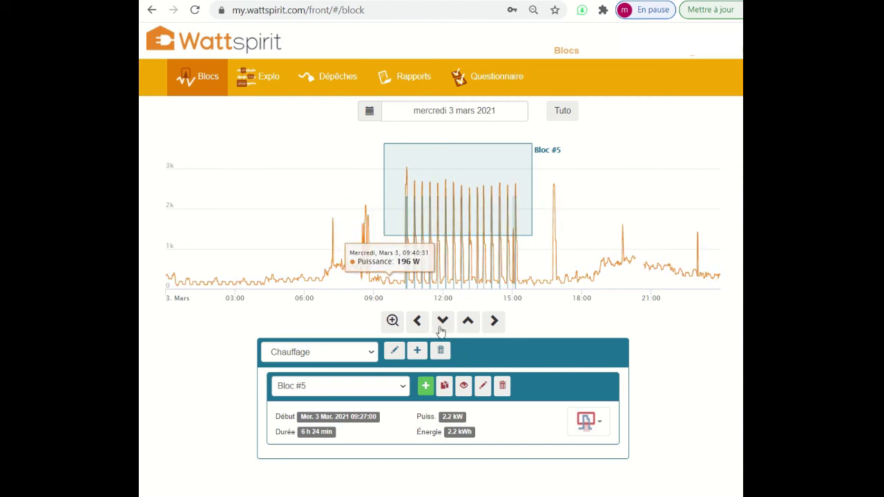
Go to 25 February 2021 and duplicate the 3 March heating block onto that day.
{"action": "left_click", "coordinate": [468, 323]}
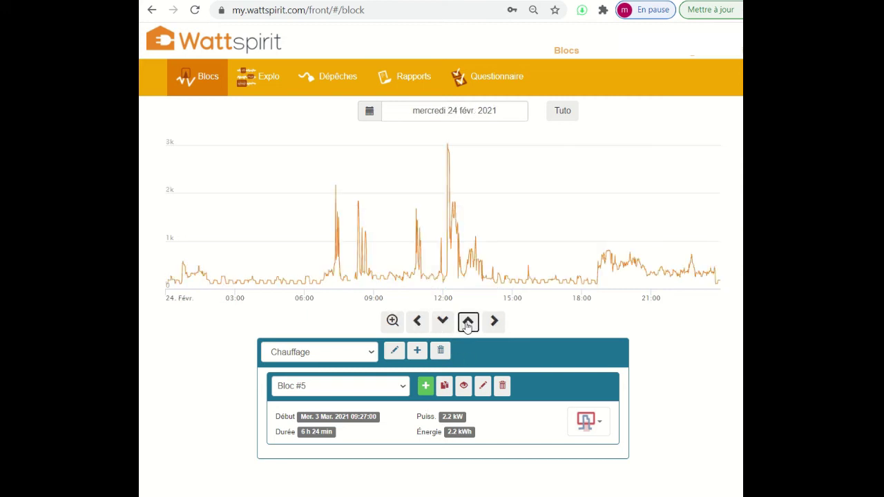
{"action": "left_click", "coordinate": [418, 322]}
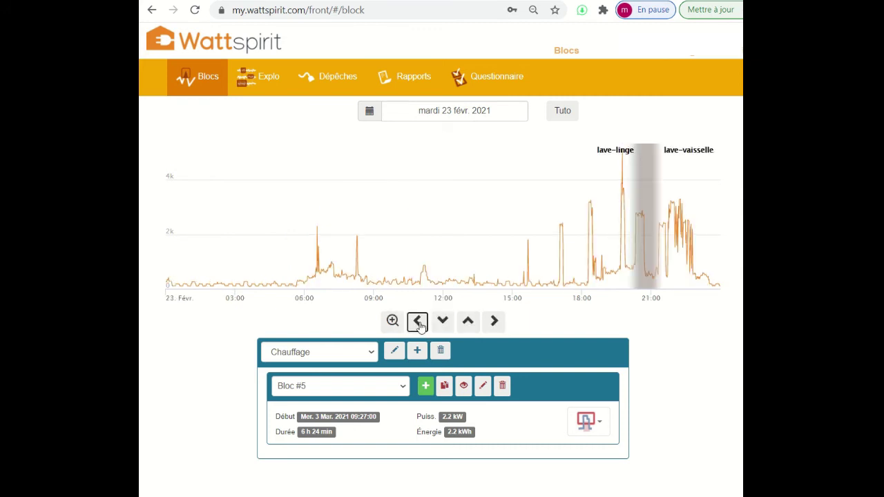
{"action": "left_click", "coordinate": [494, 323]}
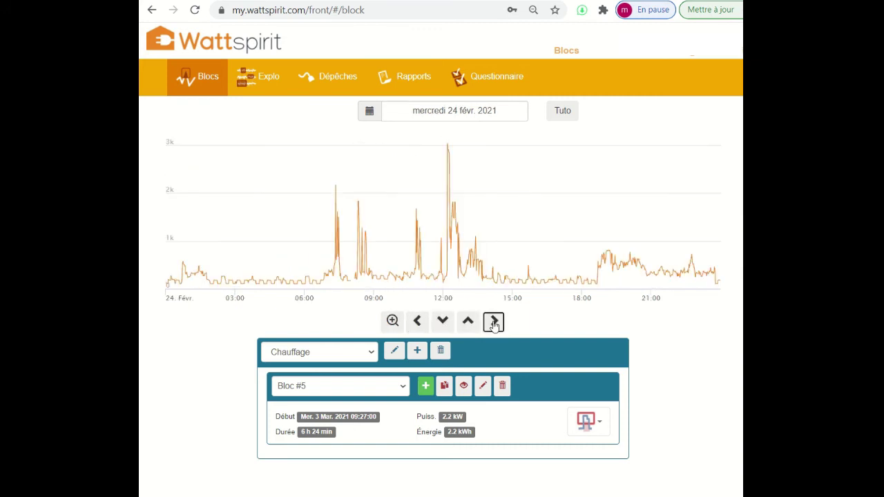
{"action": "left_click", "coordinate": [494, 323]}
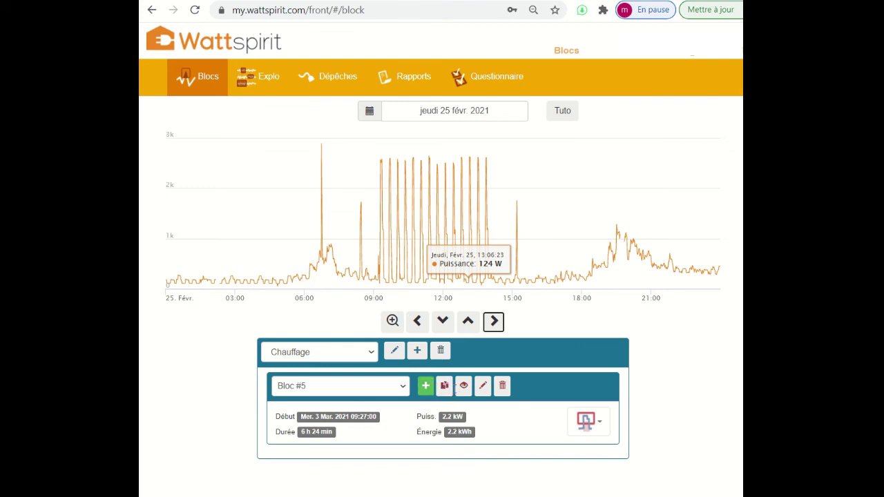
{"action": "left_click", "coordinate": [445, 386]}
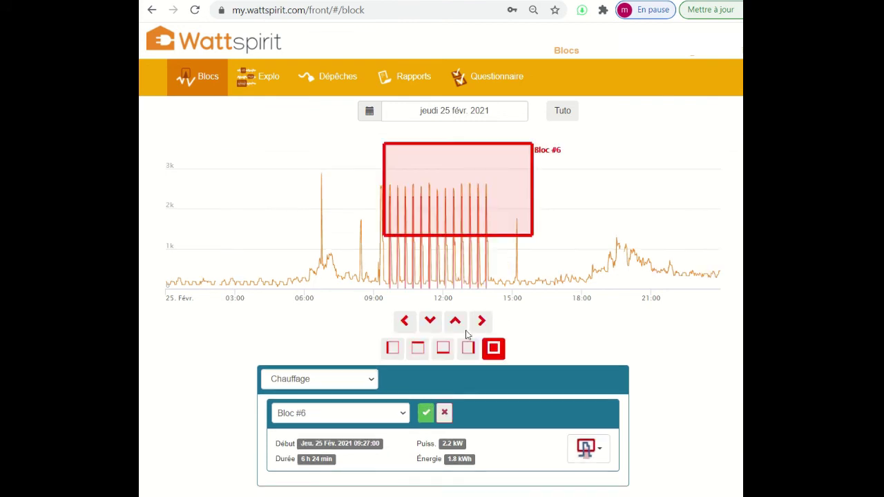
Shift the whole 25 February heating block earlier so it starts at 08:29, and save it.
{"action": "left_click", "coordinate": [406, 323]}
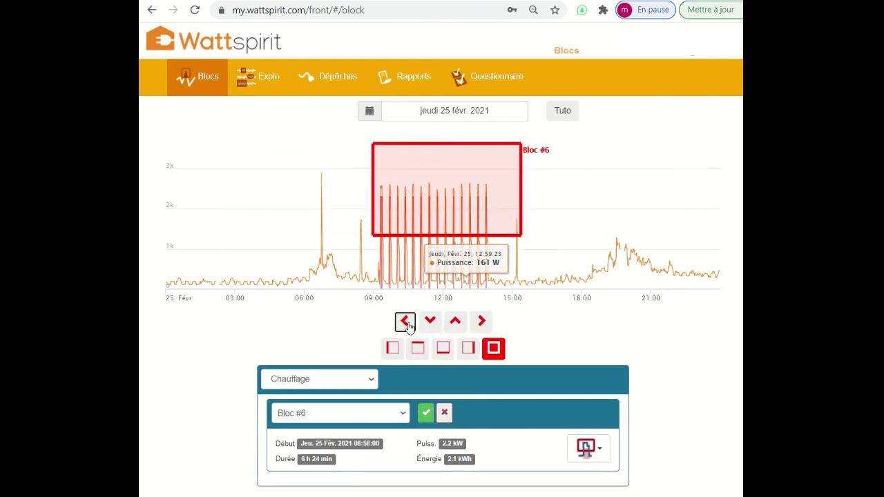
{"action": "left_click", "coordinate": [406, 323]}
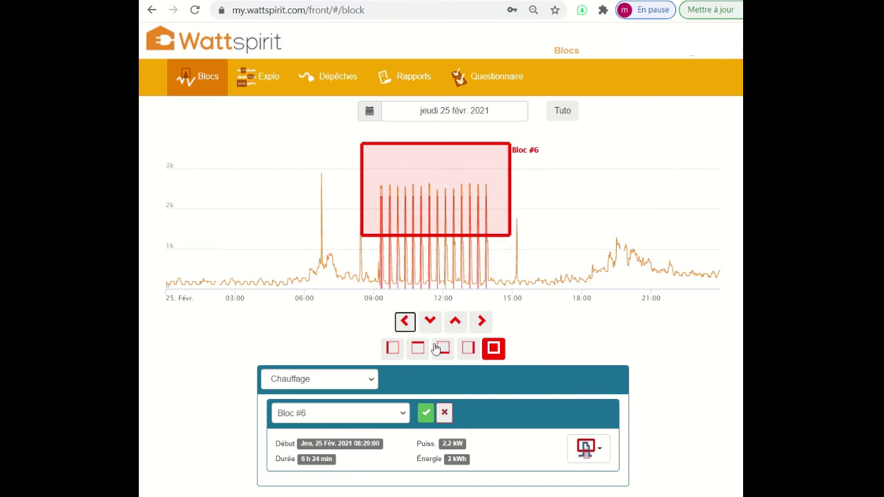
{"action": "left_click", "coordinate": [428, 414]}
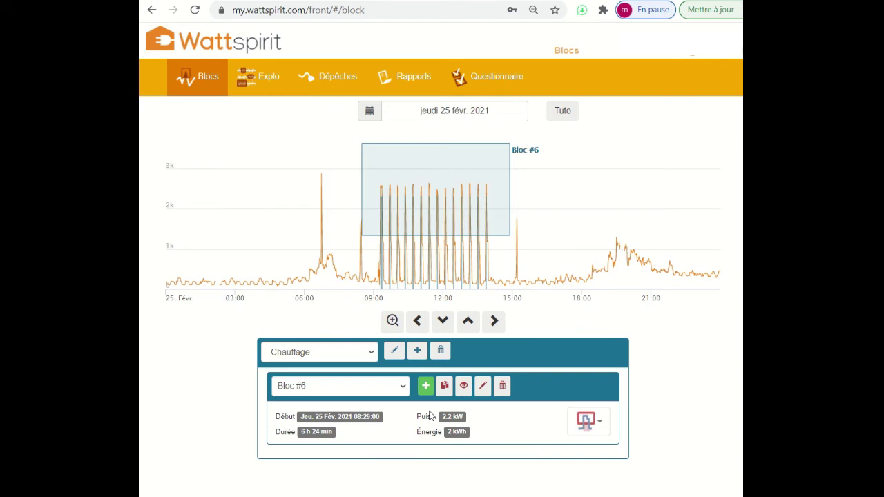
Return to the three-day overview, review the heating blocks and download a power curve as a CSV file.
{"action": "mouse_move", "coordinate": [472, 275]}
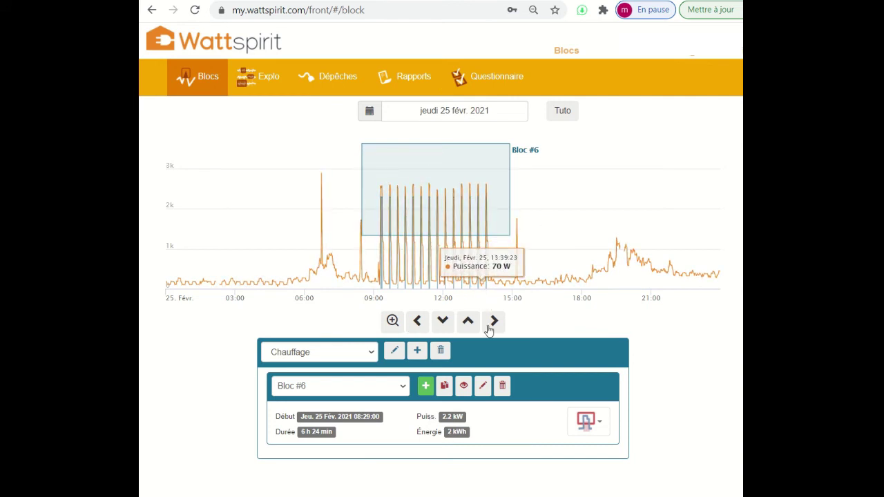
{"action": "left_click", "coordinate": [265, 80]}
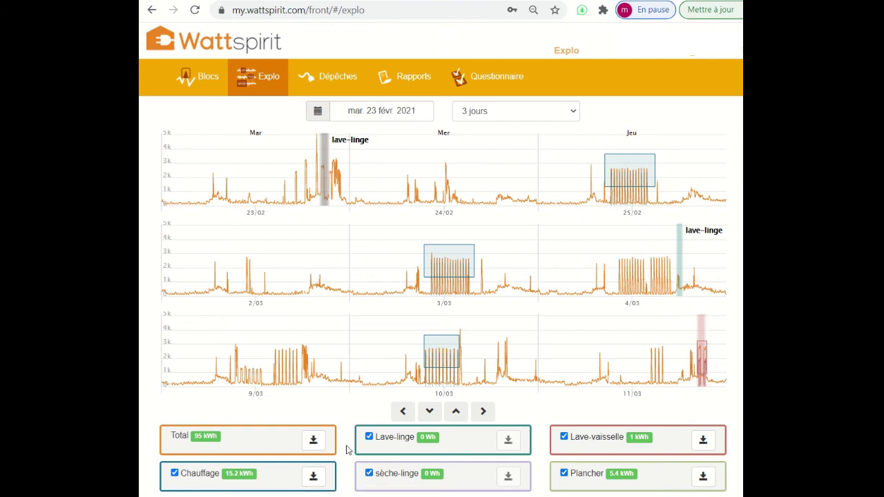
{"action": "mouse_move", "coordinate": [693, 280]}
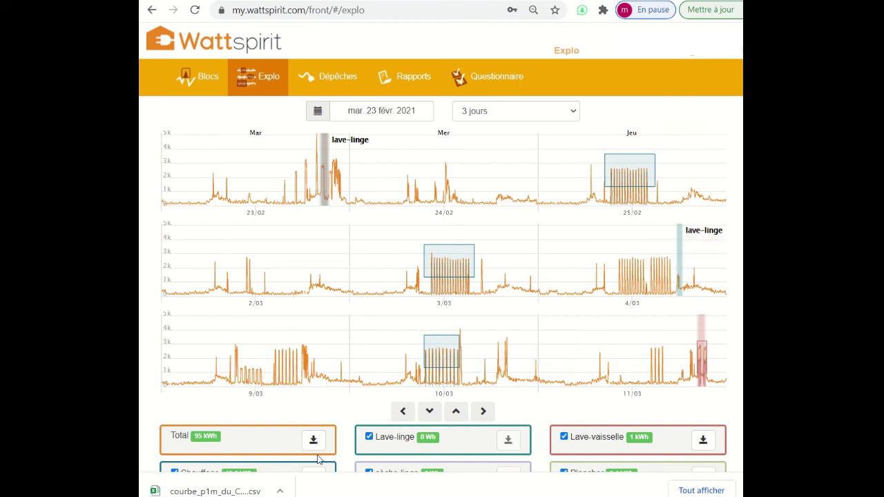
{"action": "scroll", "coordinate": [341, 438], "scroll_direction": "down", "scroll_amount": 1}
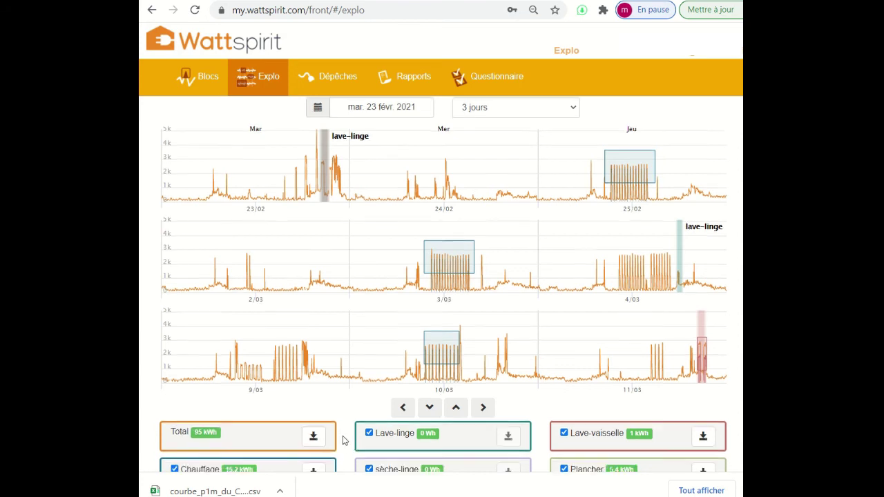
{"action": "scroll", "coordinate": [341, 438], "scroll_direction": "up", "scroll_amount": 1}
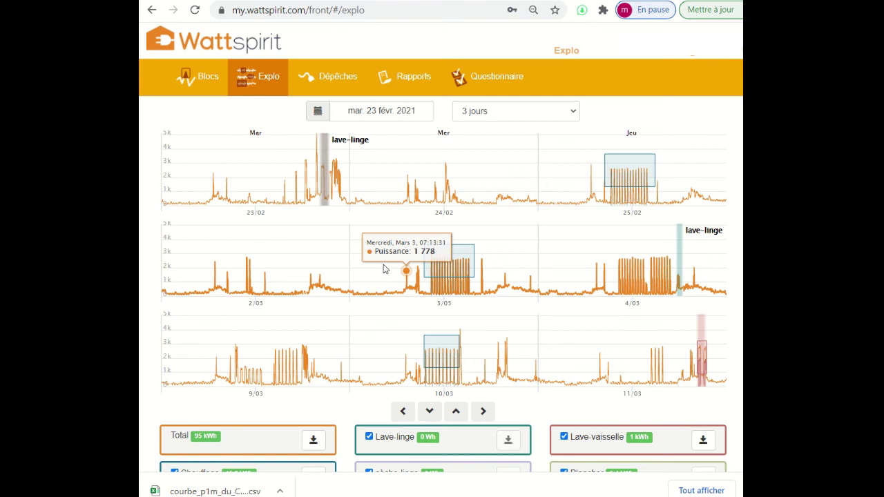
Open the April 2020 monthly report and examine its usage breakdown chart, including the standby (veille) share.
{"action": "left_click", "coordinate": [413, 78]}
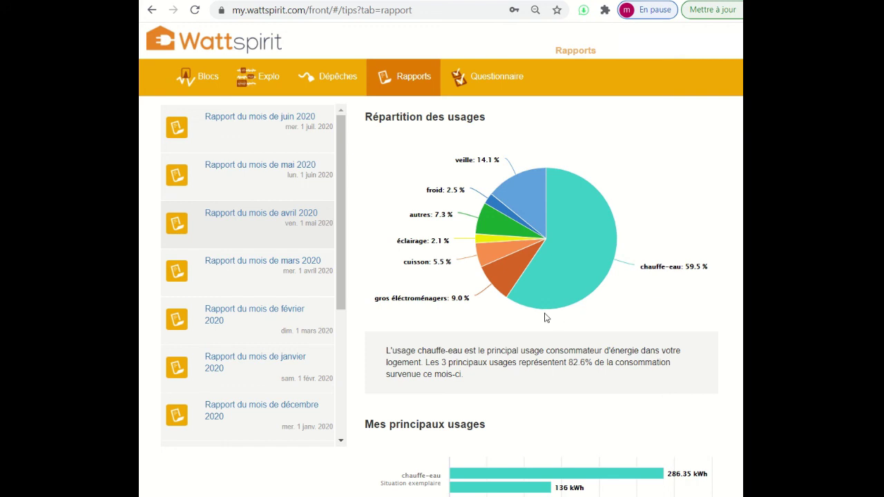
{"action": "mouse_move", "coordinate": [500, 287]}
{"action": "mouse_move", "coordinate": [520, 198]}
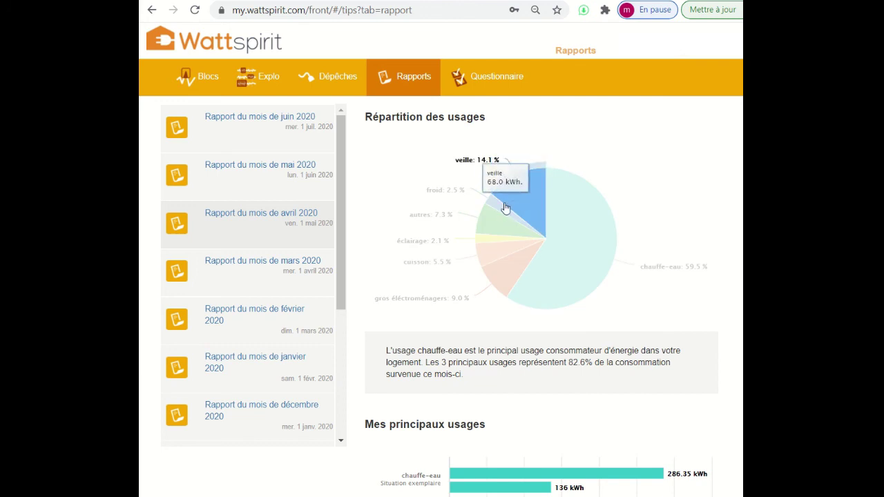
{"action": "mouse_move", "coordinate": [502, 211]}
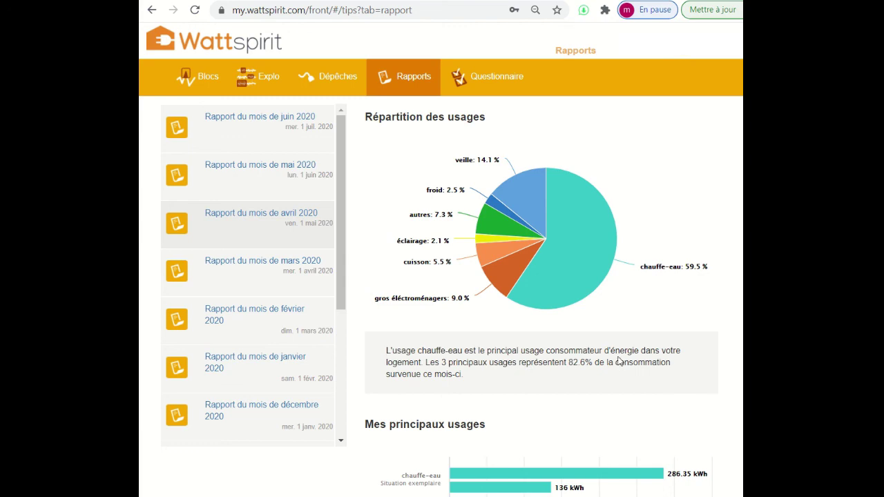
Compare the household's main usages with the exemplary situation in the report and read the accompanying comment.
{"action": "scroll", "coordinate": [619, 361], "scroll_direction": "down", "scroll_amount": 2}
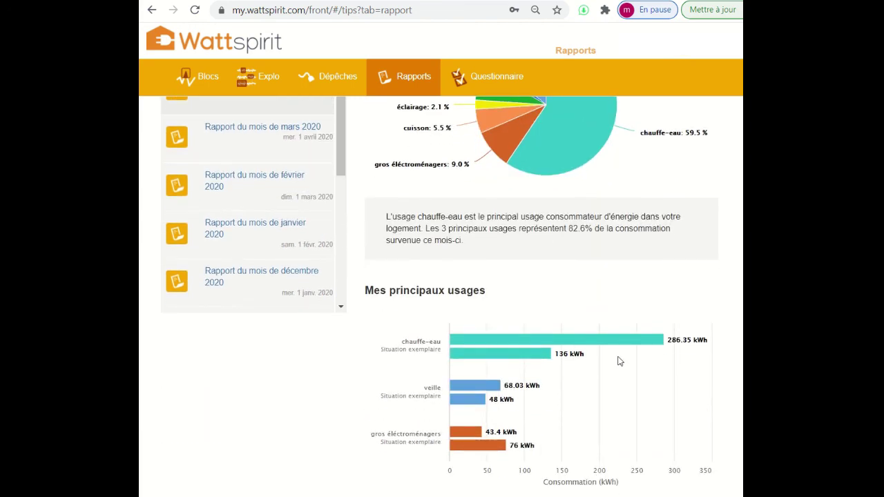
{"action": "scroll", "coordinate": [619, 361], "scroll_direction": "down", "scroll_amount": 1}
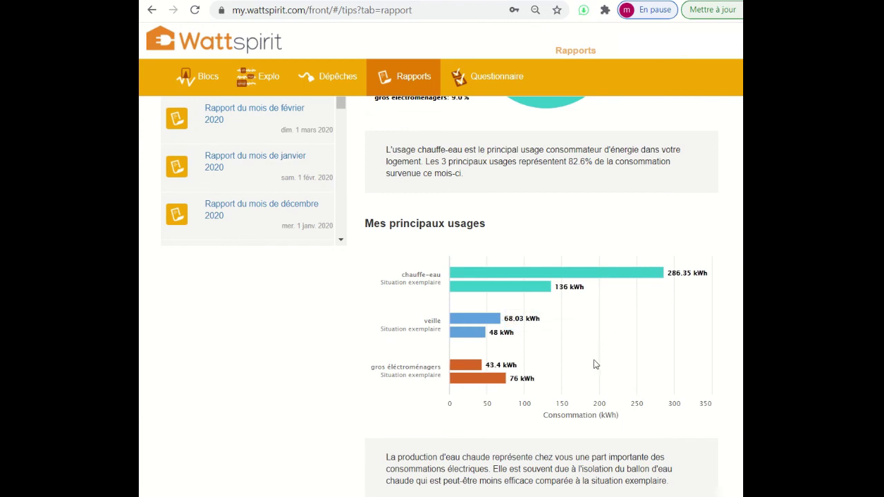
{"action": "mouse_move", "coordinate": [633, 301]}
{"action": "scroll", "coordinate": [668, 320], "scroll_direction": "down", "scroll_amount": 1}
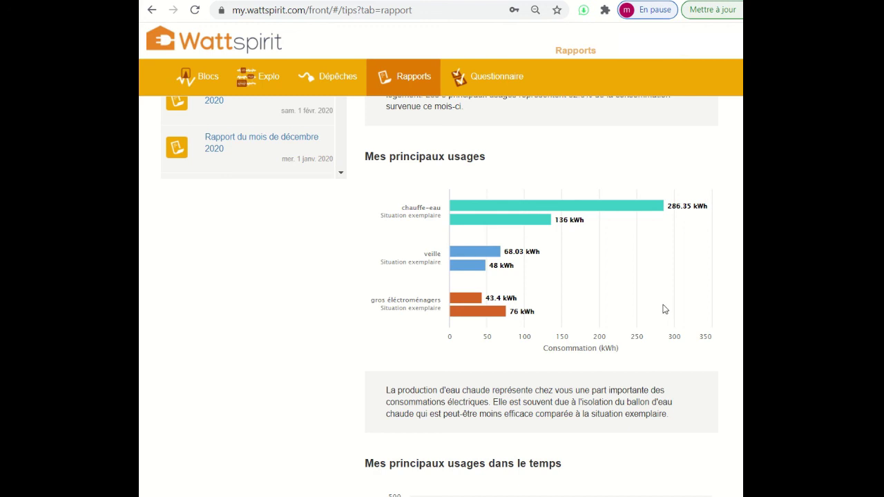
{"action": "scroll", "coordinate": [663, 309], "scroll_direction": "down", "scroll_amount": 2}
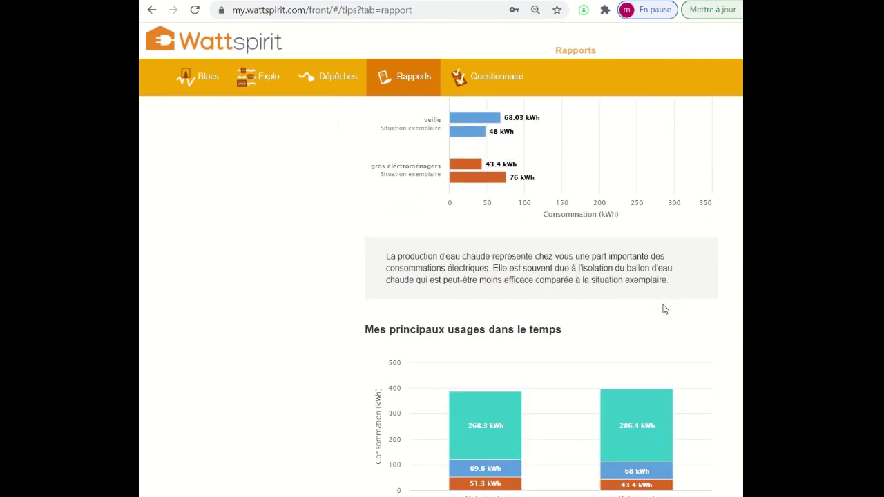
Examine the report's main usages over time and most variable usages, and return to the usage breakdown.
{"action": "scroll", "coordinate": [663, 308], "scroll_direction": "down", "scroll_amount": 3}
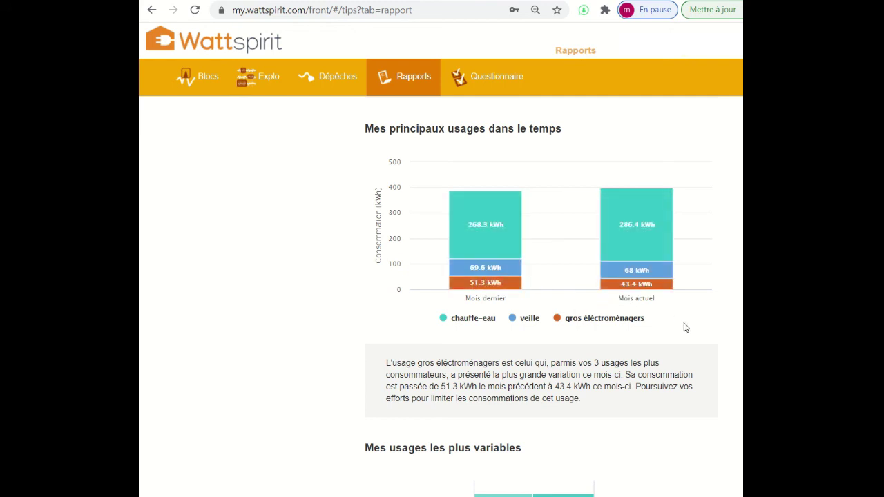
{"action": "scroll", "coordinate": [686, 328], "scroll_direction": "down", "scroll_amount": 4}
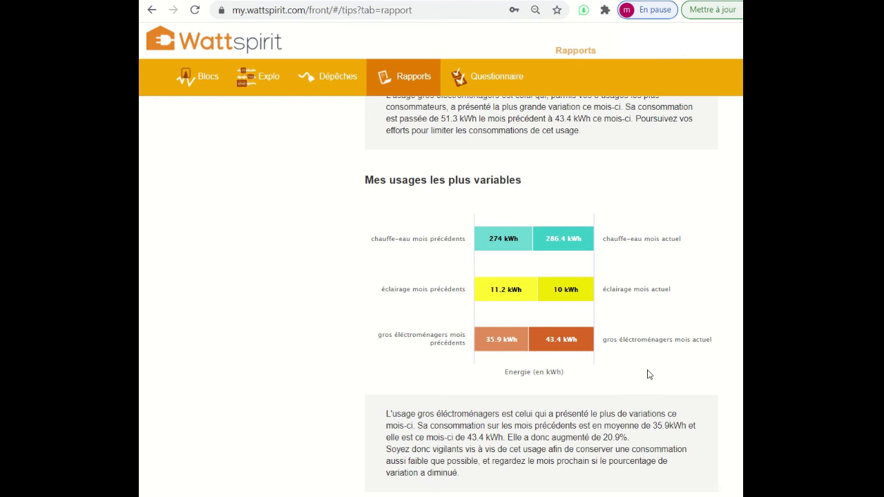
{"action": "scroll", "coordinate": [640, 372], "scroll_direction": "up", "scroll_amount": 1}
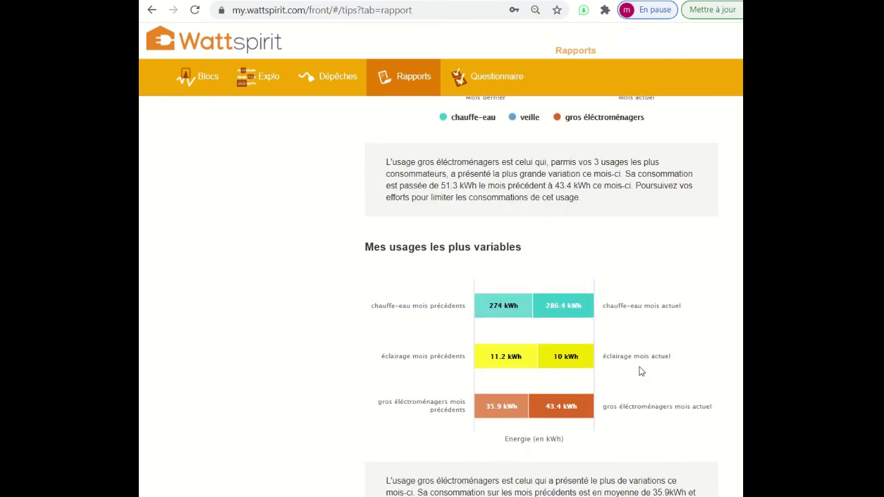
{"action": "scroll", "coordinate": [640, 371], "scroll_direction": "up", "scroll_amount": 1}
{"action": "scroll", "coordinate": [641, 373], "scroll_direction": "up", "scroll_amount": 1}
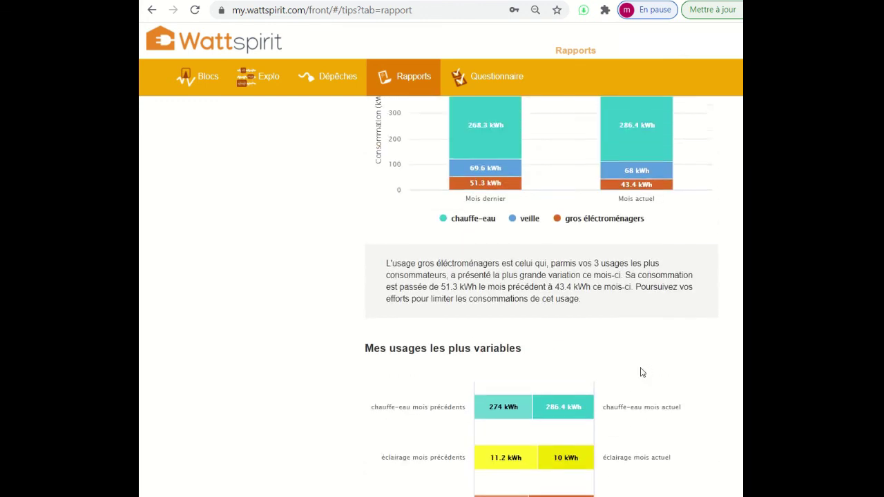
{"action": "scroll", "coordinate": [641, 373], "scroll_direction": "up", "scroll_amount": 4}
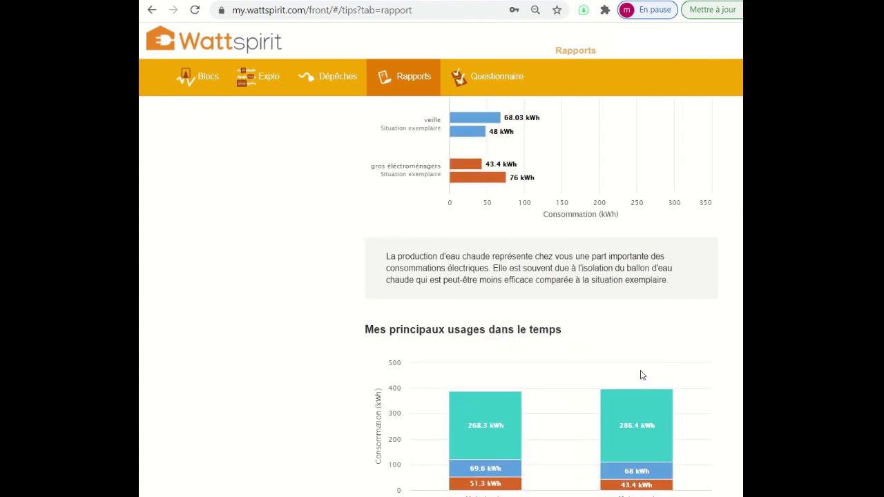
{"action": "scroll", "coordinate": [641, 375], "scroll_direction": "up", "scroll_amount": 5}
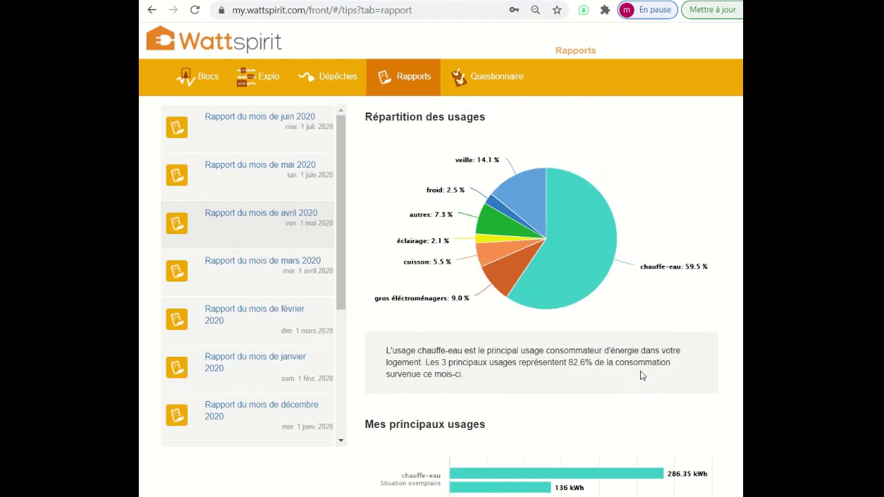
Recheck the most variable usages and the month-to-month comparison with its comment, and go back to the report's beginning.
{"action": "scroll", "coordinate": [641, 376], "scroll_direction": "down", "scroll_amount": 12}
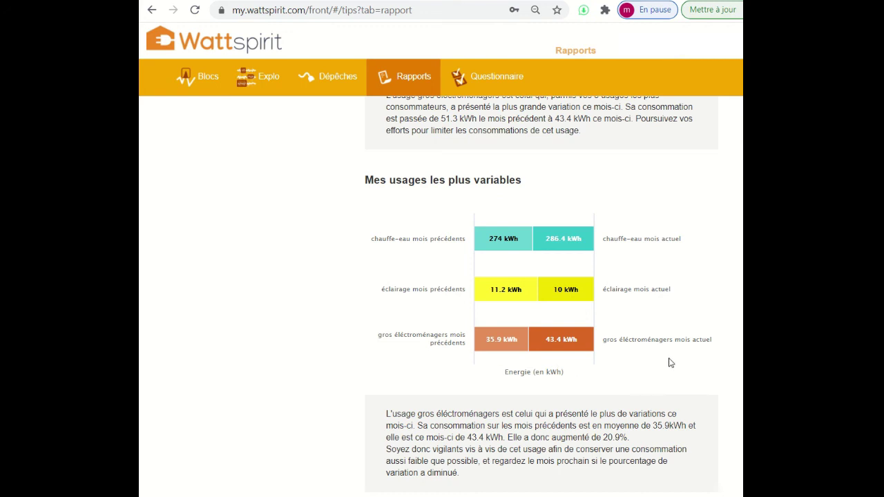
{"action": "scroll", "coordinate": [669, 363], "scroll_direction": "up", "scroll_amount": 1}
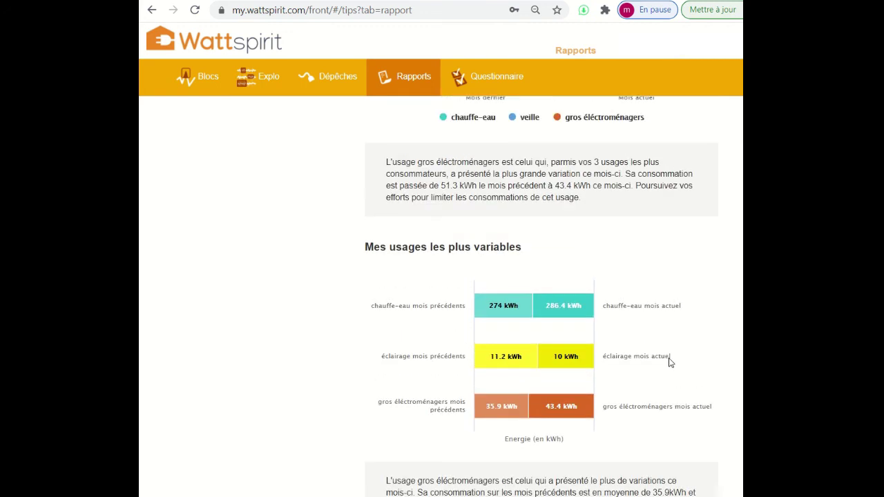
{"action": "scroll", "coordinate": [669, 363], "scroll_direction": "up", "scroll_amount": 1}
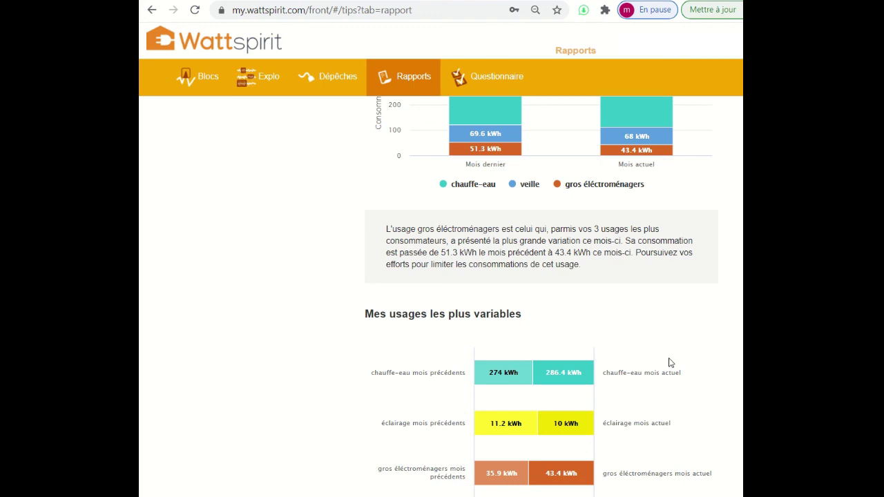
{"action": "scroll", "coordinate": [569, 314], "scroll_direction": "up", "scroll_amount": 1}
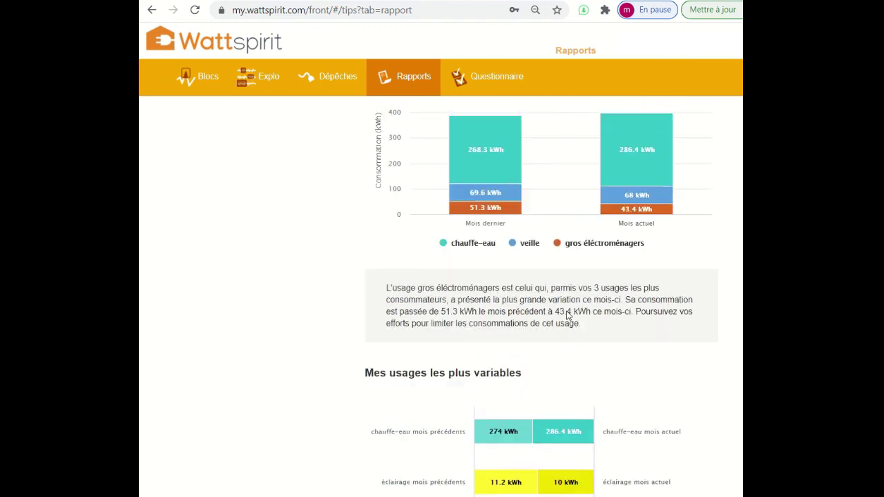
{"action": "scroll", "coordinate": [566, 314], "scroll_direction": "up", "scroll_amount": 6}
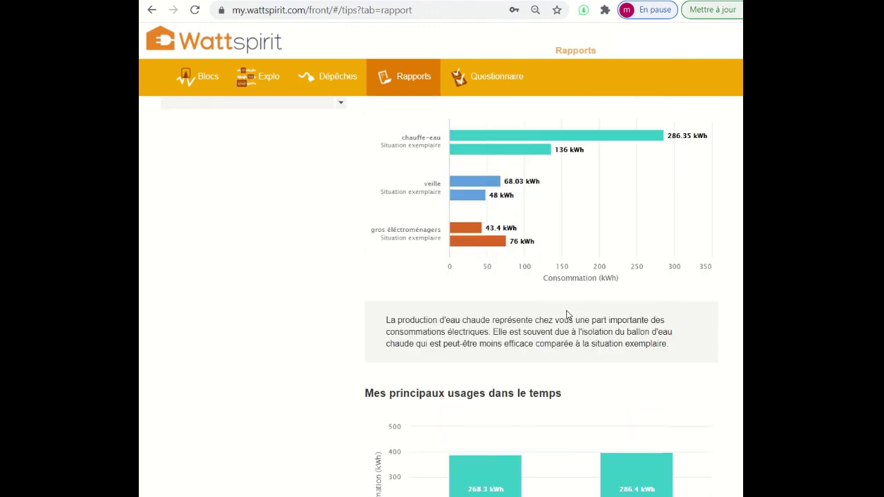
{"action": "scroll", "coordinate": [567, 315], "scroll_direction": "up", "scroll_amount": 4}
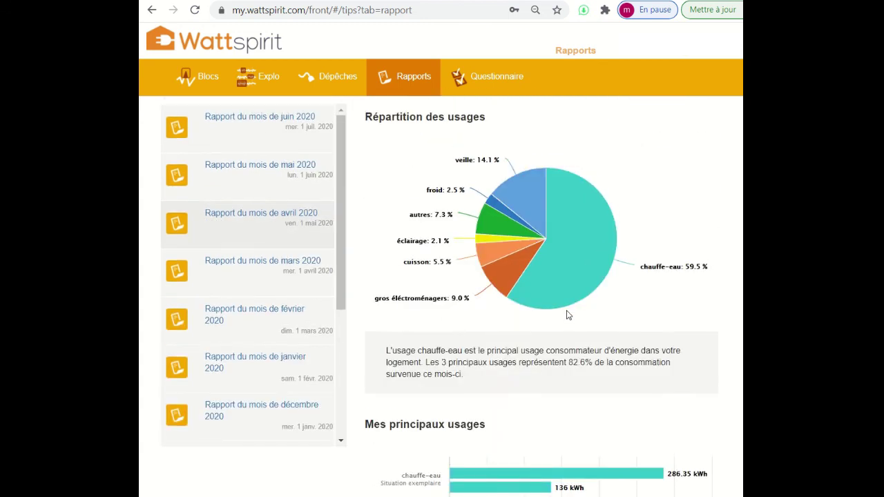